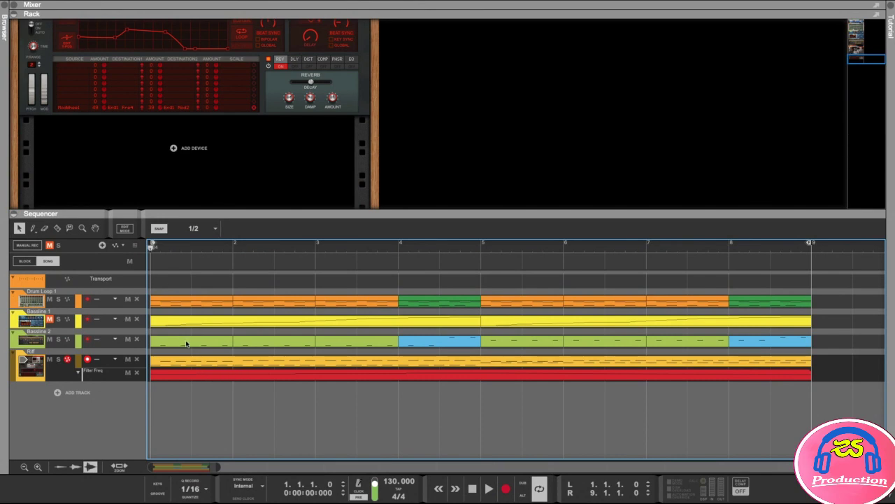
Open the Riff's Filter Freq automation clip and play it back
click(182, 375)
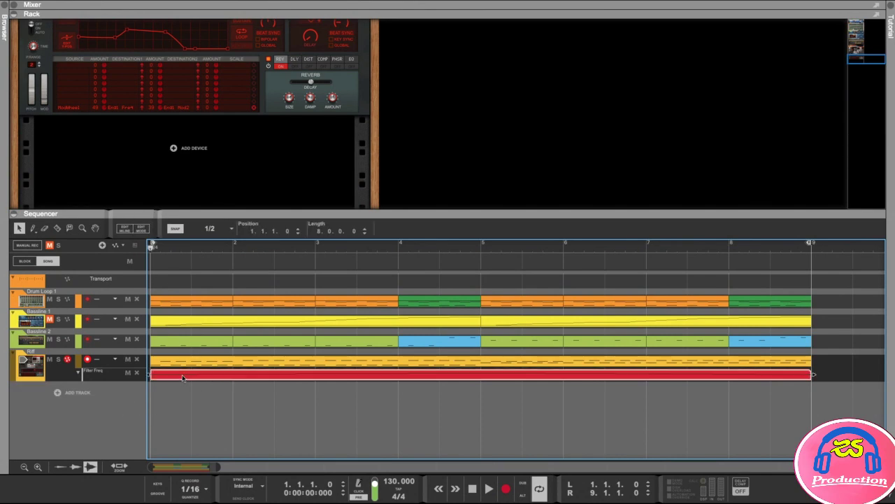
click(142, 229)
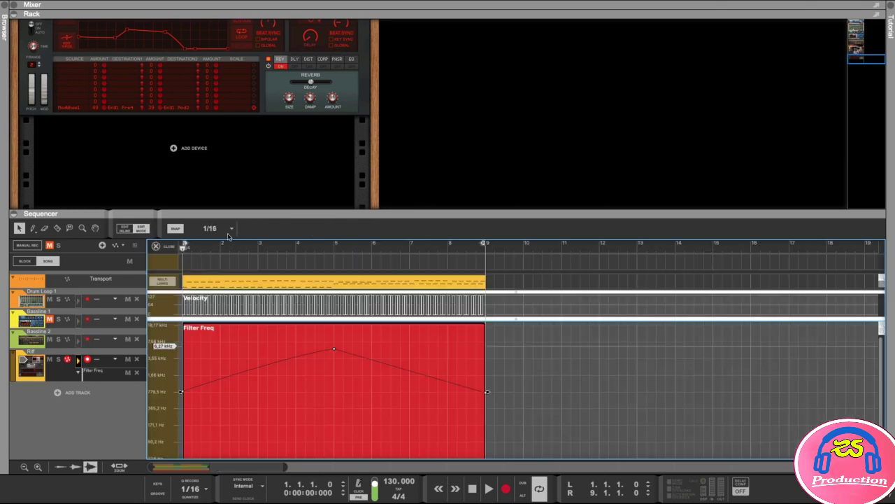
drag(208, 212, 208, 170)
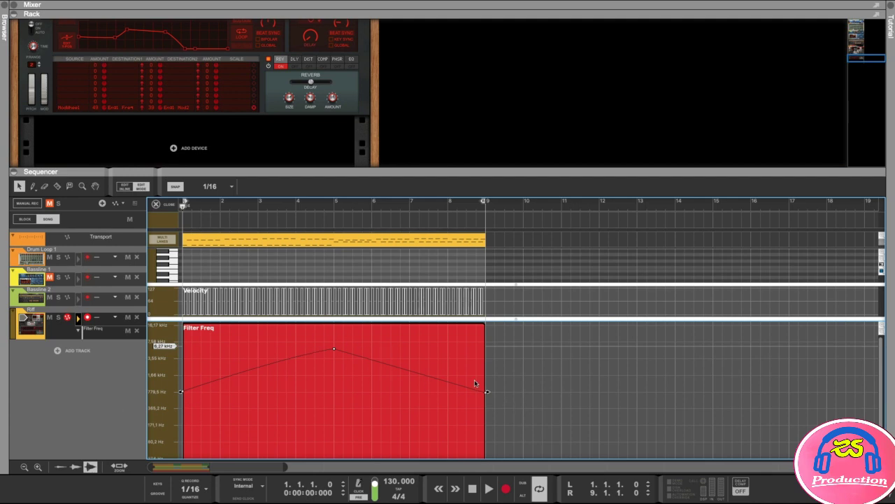
key(space)
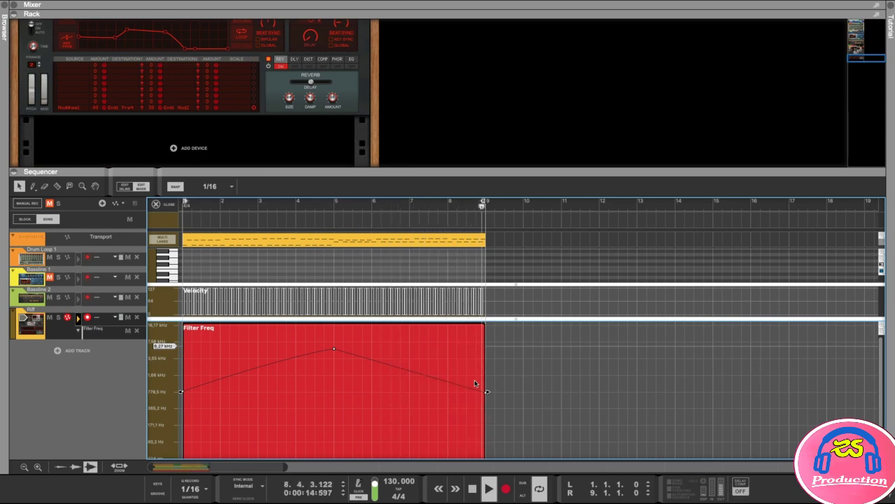
key(space)
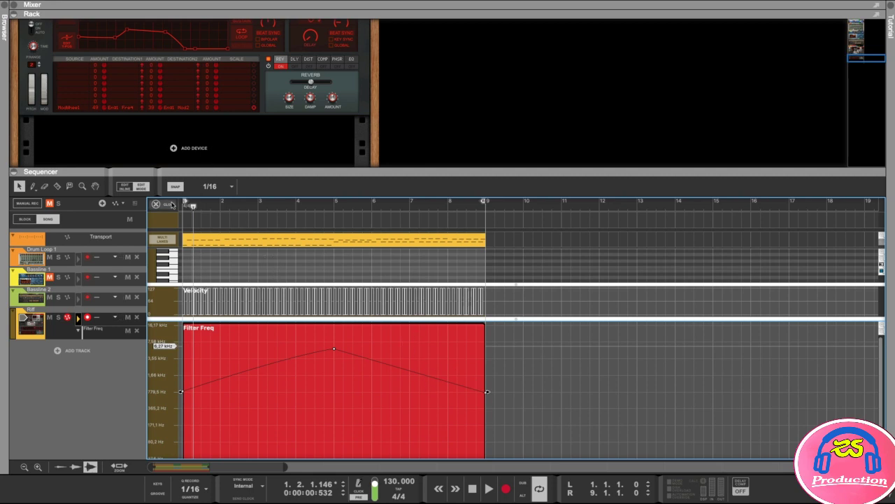
Return to the arrangement, rewind to the start, and enlarge the rack
click(139, 189)
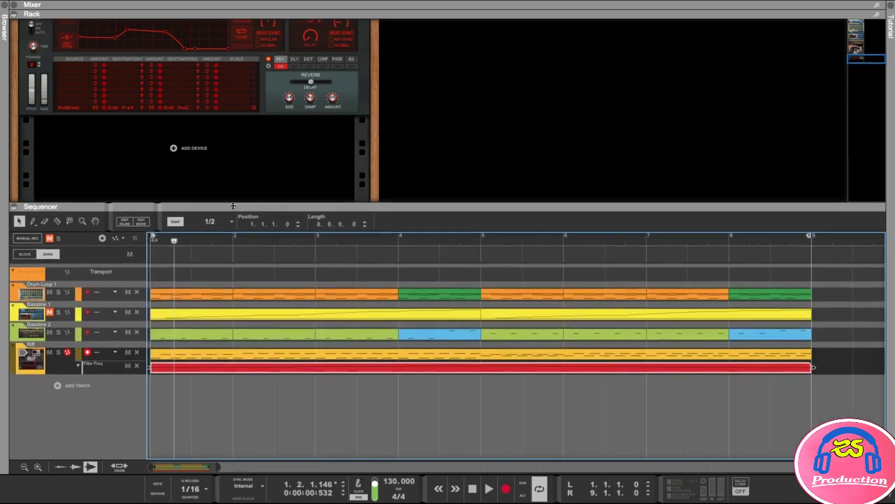
drag(234, 174, 234, 206)
click(341, 400)
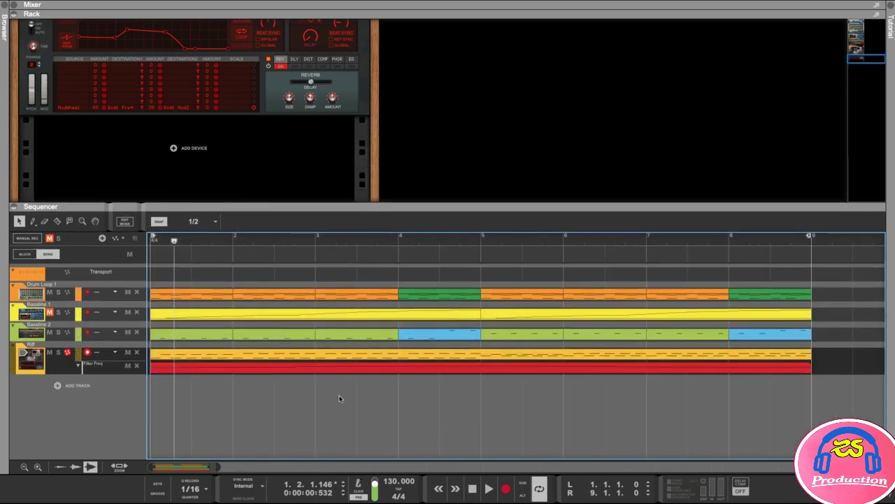
click(175, 236)
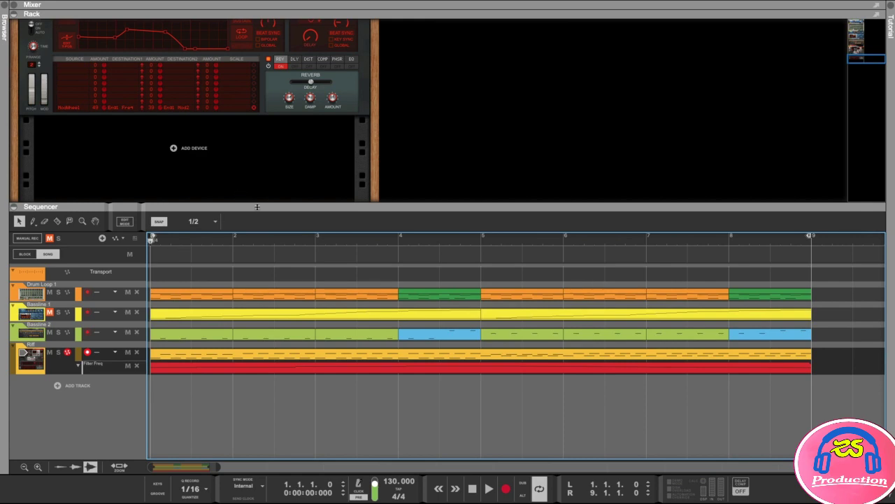
mouse_move(256, 206)
mouse_down()
mouse_move(265, 198)
mouse_move(266, 214)
mouse_up()
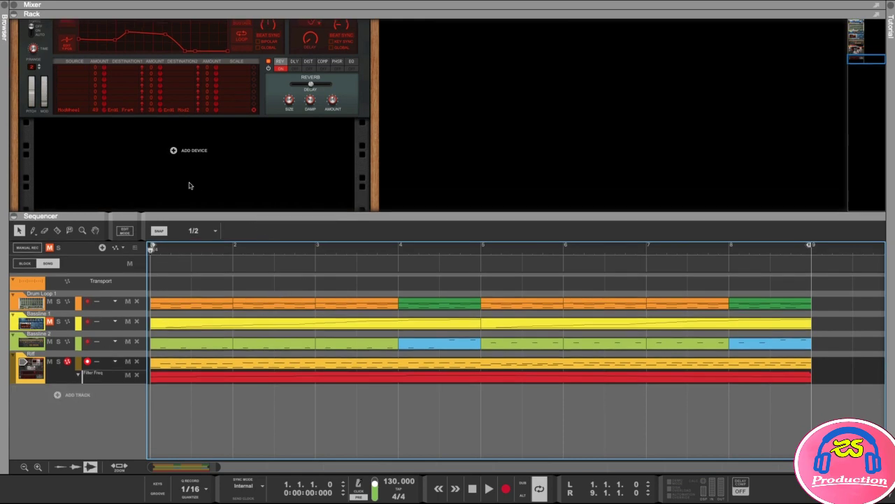
drag(216, 214, 210, 310)
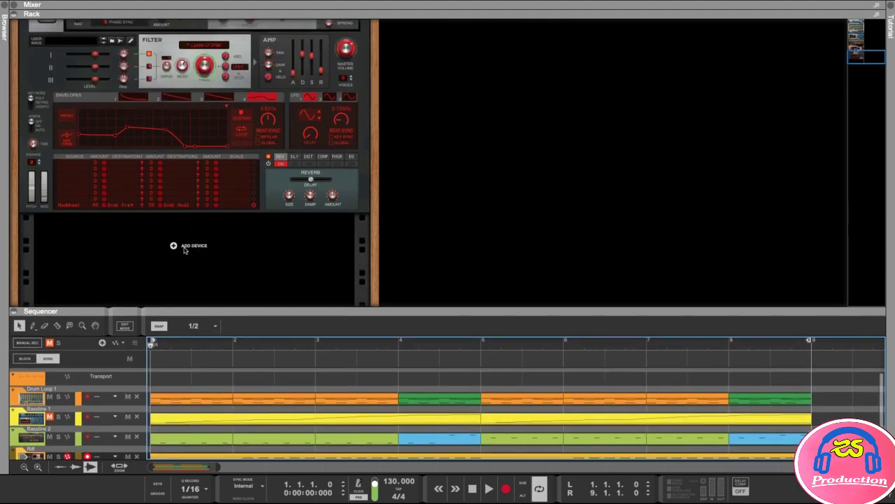
Look through the device-creation menu and the browser's utility devices without adding anything
right_click(193, 244)
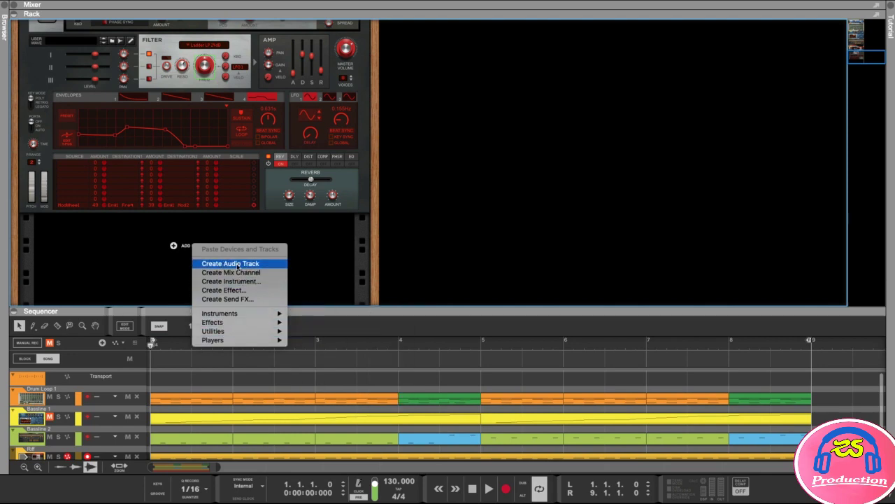
click(502, 246)
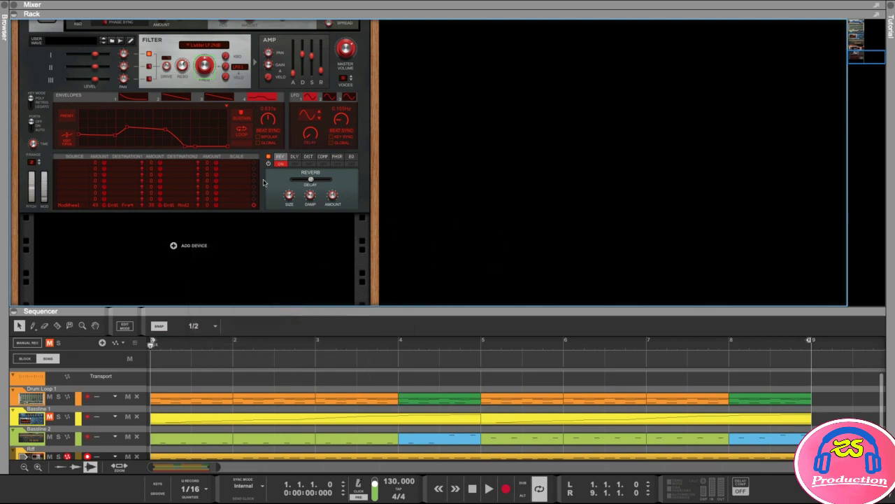
click(5, 25)
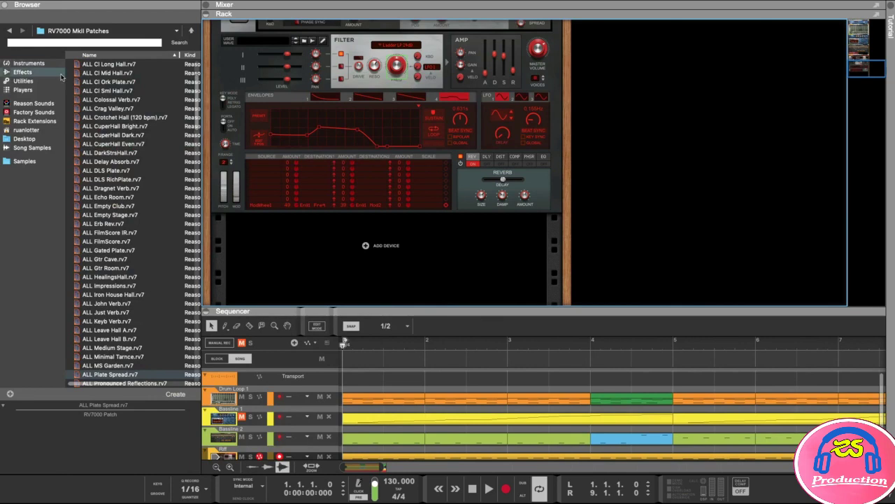
click(24, 82)
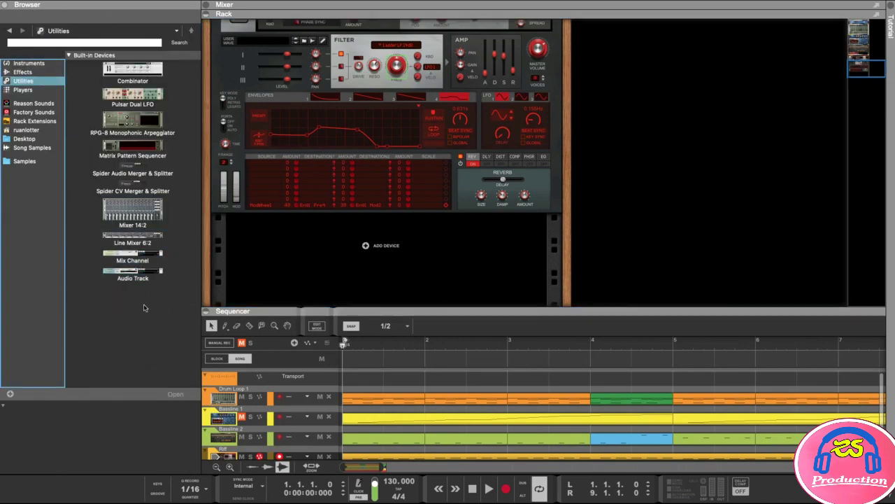
click(5, 10)
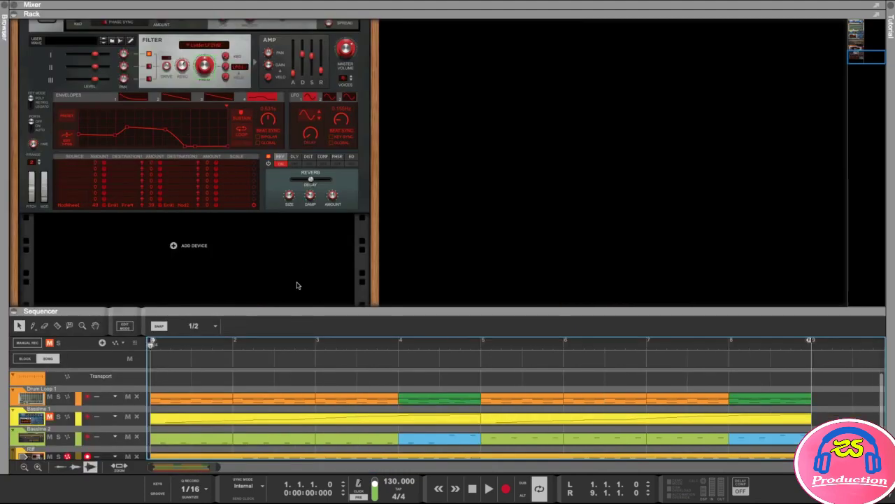
drag(285, 312, 286, 167)
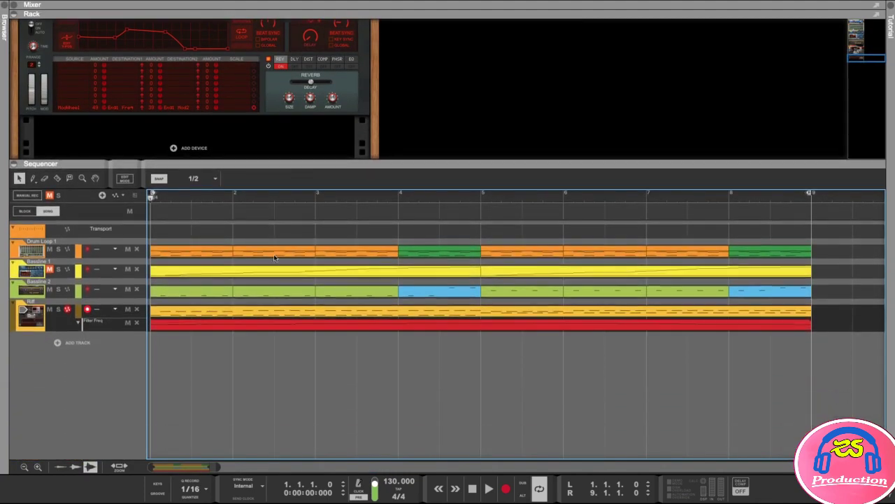
Add Audio Track 1 below the Riff track and enlarge the rack to show its device
click(80, 345)
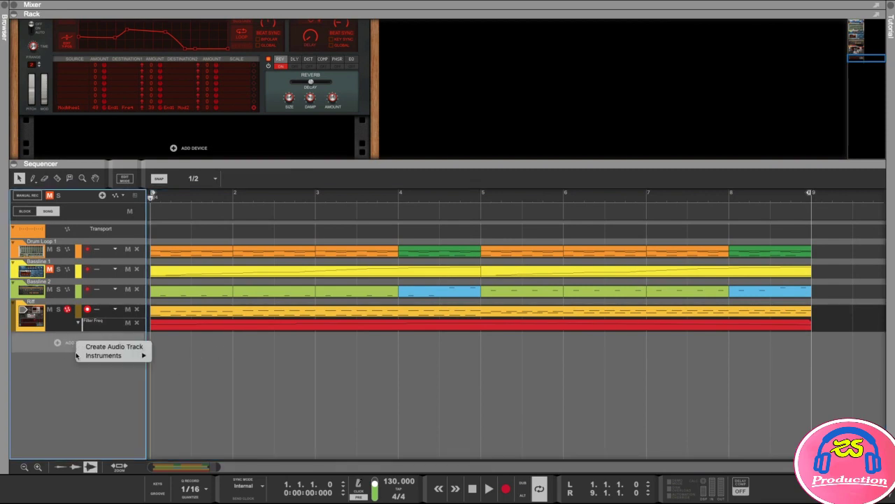
mouse_move(87, 356)
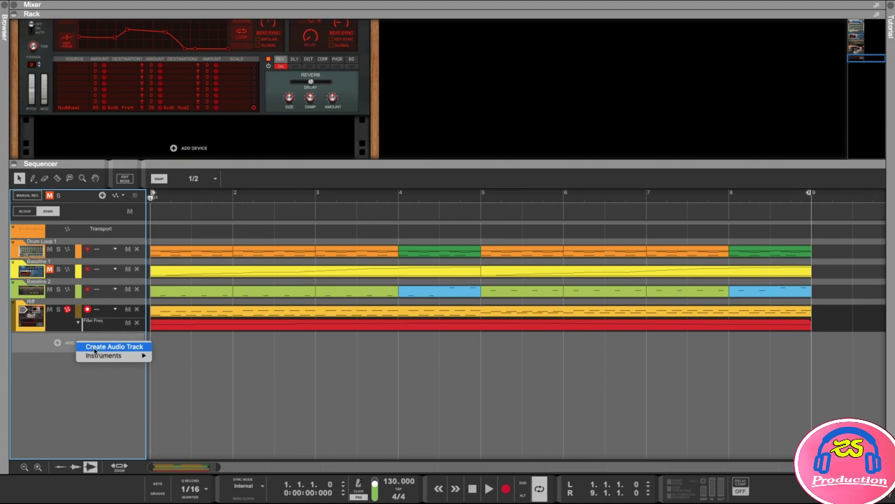
click(119, 347)
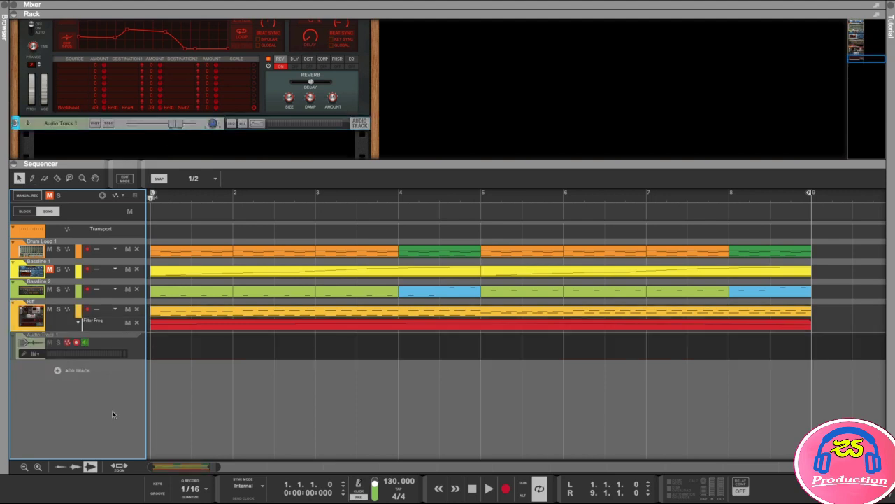
drag(252, 164, 251, 196)
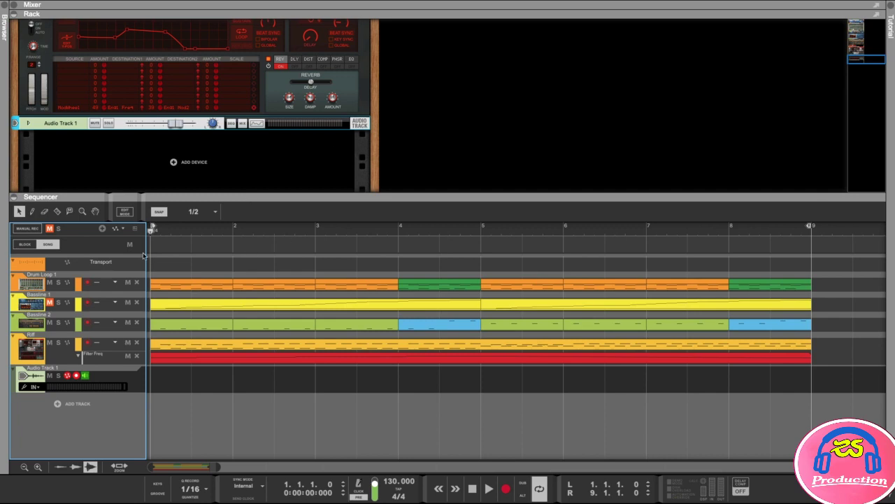
click(165, 232)
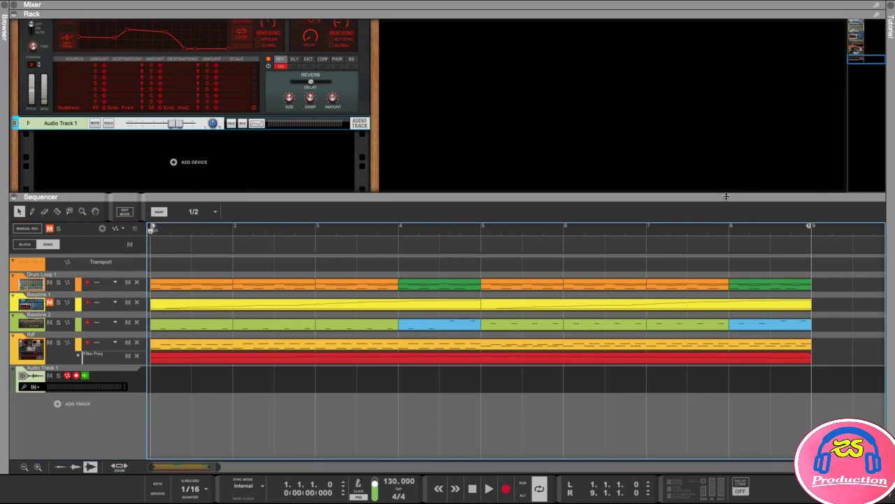
Zoom the sequencer out and drag the right locator from bar 9 to bar 11
drag(728, 194, 727, 187)
drag(218, 467, 245, 467)
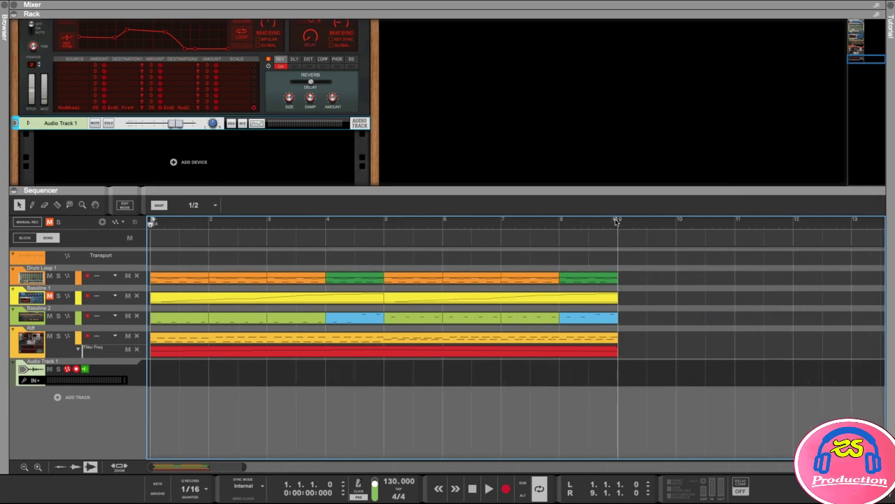
drag(616, 221, 732, 223)
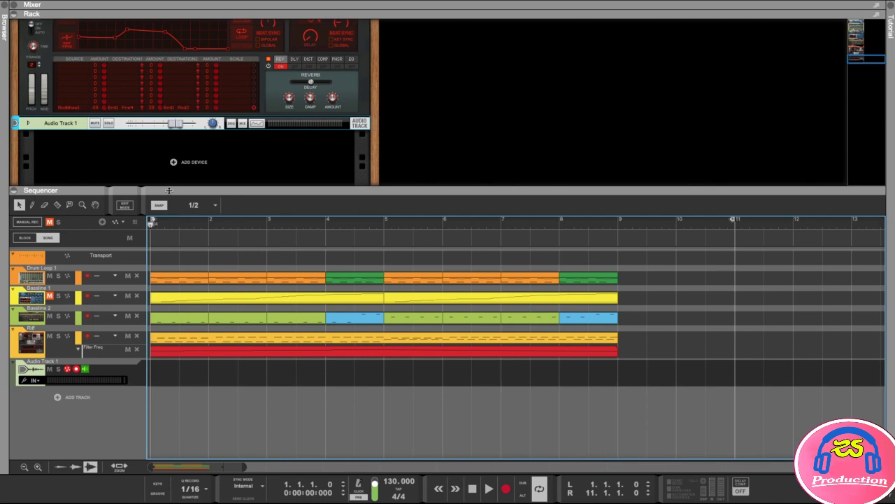
Record guitar onto Audio Track 1, then return to the song start
click(505, 488)
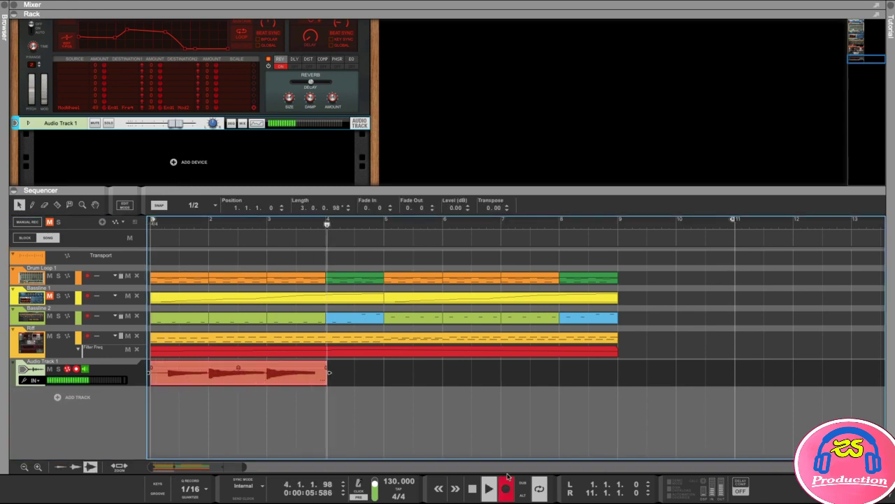
key(space)
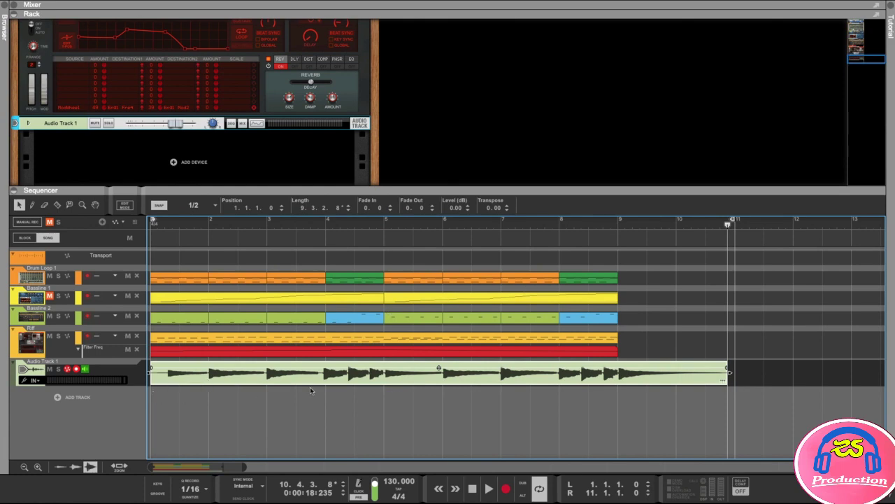
key(KP_0)
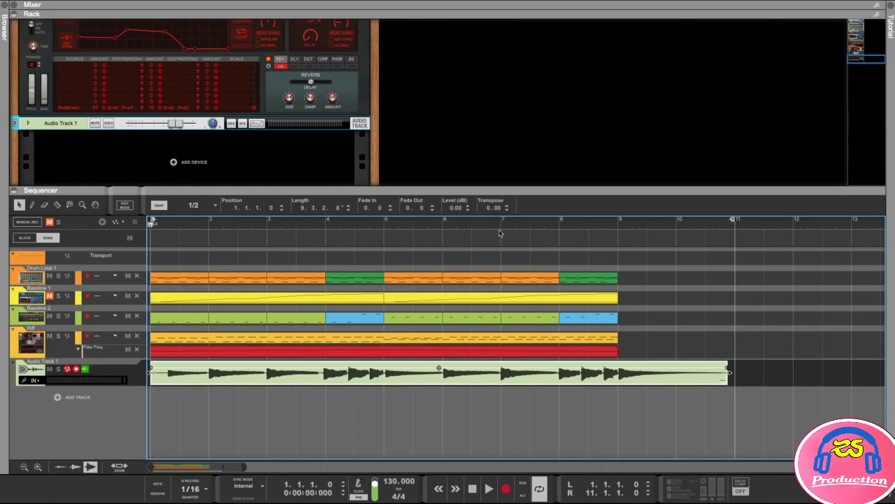
Move the loop end and the guitar clip's end back to bar 9, then play the song
drag(729, 221, 617, 221)
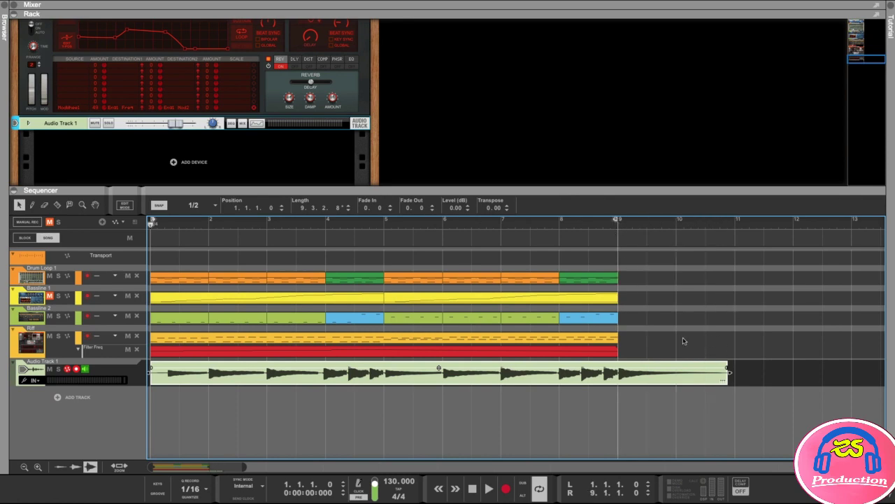
drag(729, 373, 620, 376)
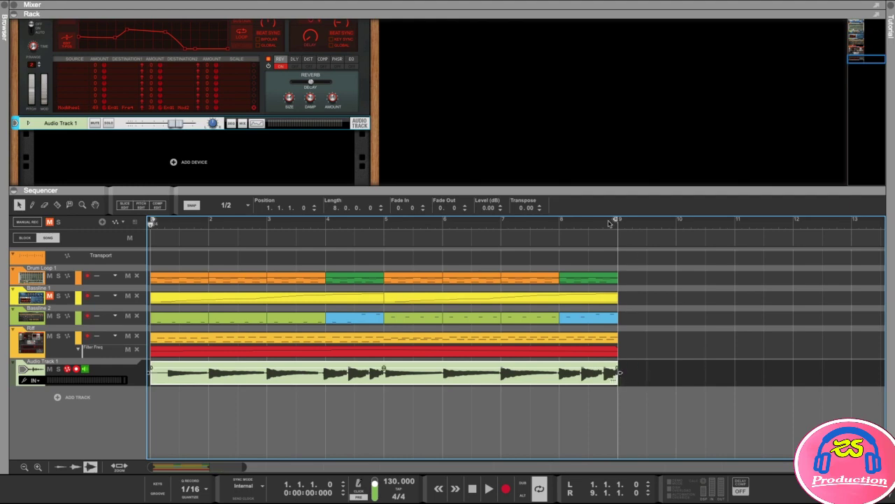
key(space)
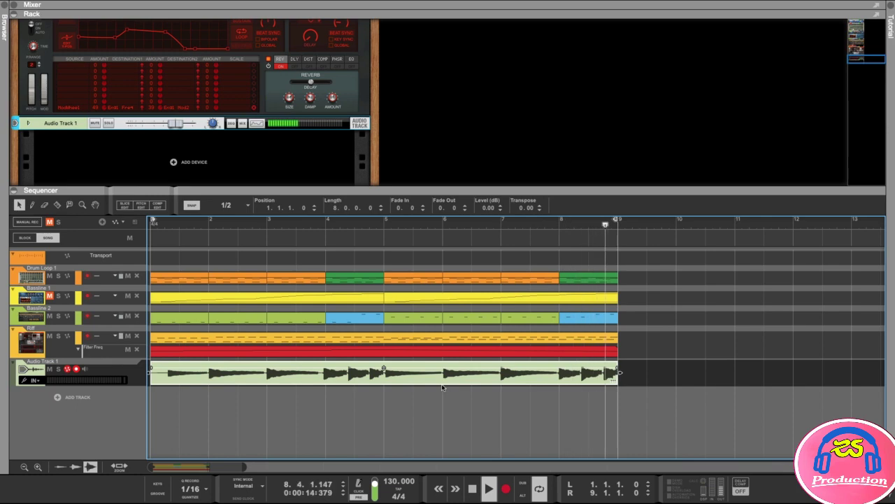
key(space)
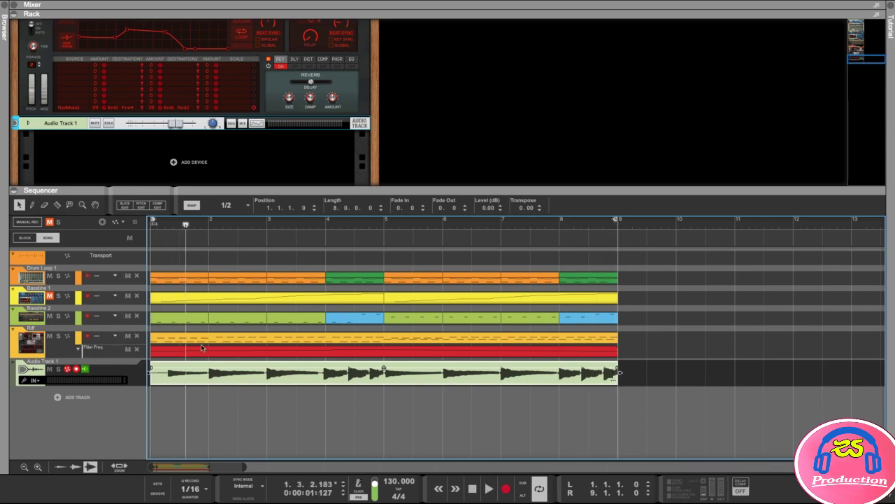
Make the audio track lane and the sequencer area taller
drag(133, 386, 133, 410)
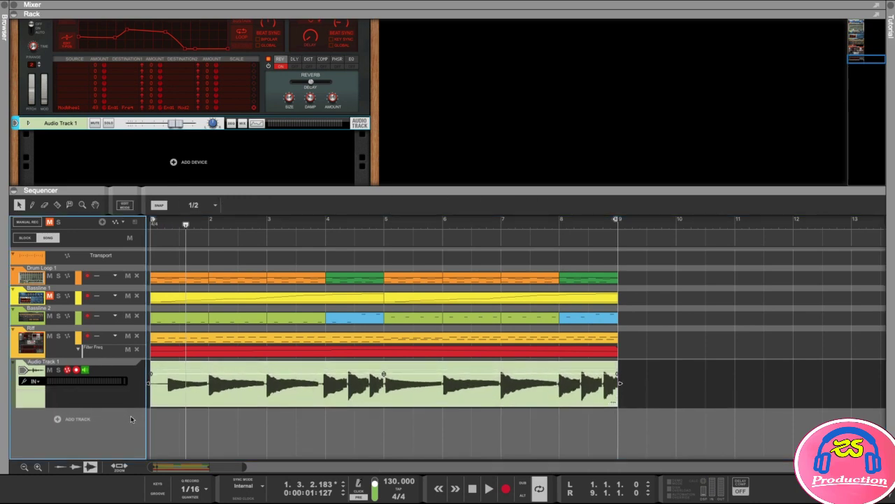
drag(383, 191, 404, 148)
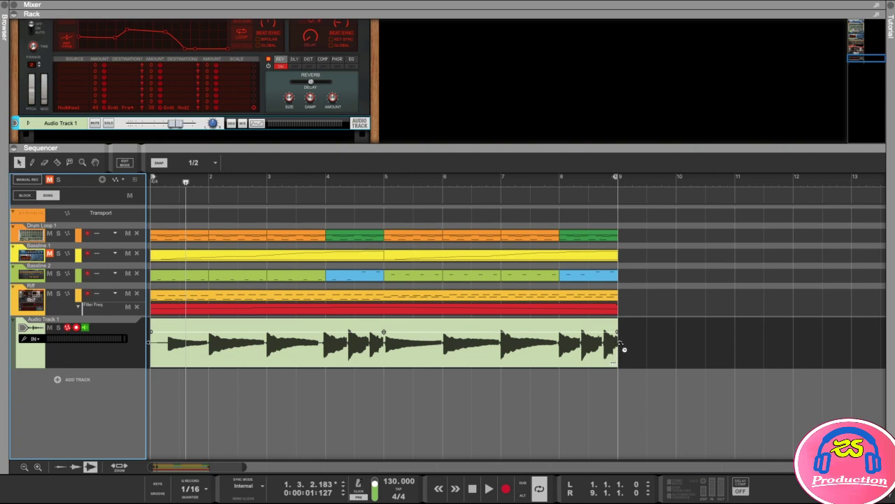
mouse_move(622, 345)
mouse_down()
mouse_move(765, 344)
mouse_move(370, 344)
mouse_move(782, 348)
mouse_move(530, 345)
mouse_move(617, 352)
mouse_up()
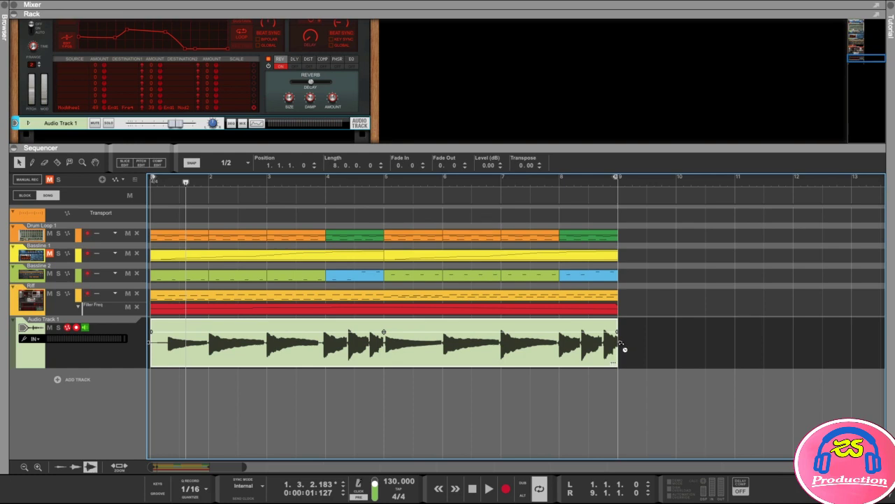
Shorten the guitar clip to four bars, play it from bar 1, then restore eight bars
drag(623, 348, 384, 348)
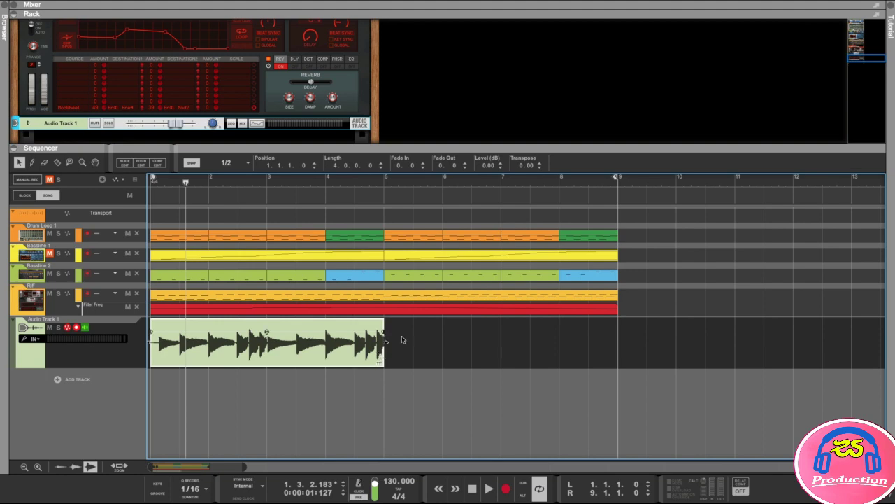
click(151, 182)
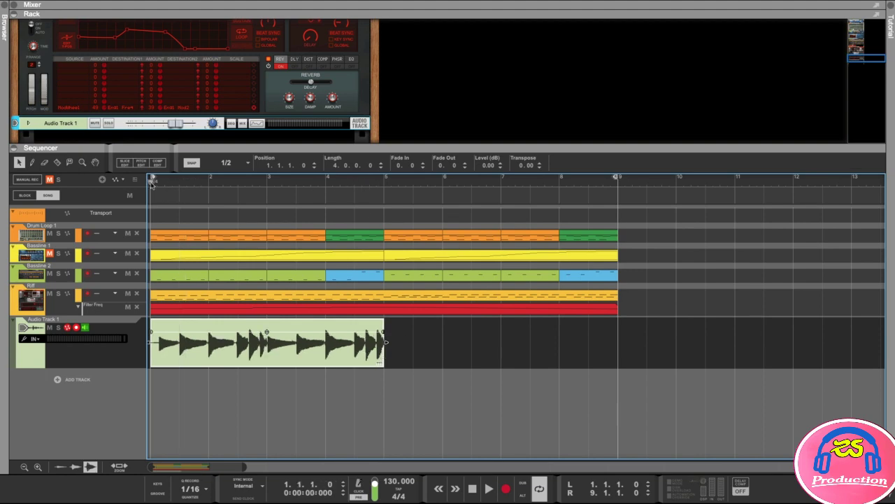
key(space)
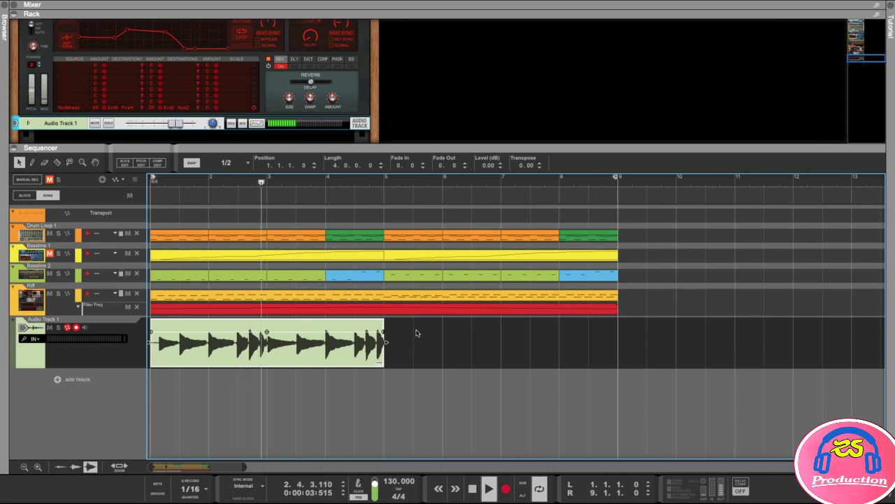
key(space)
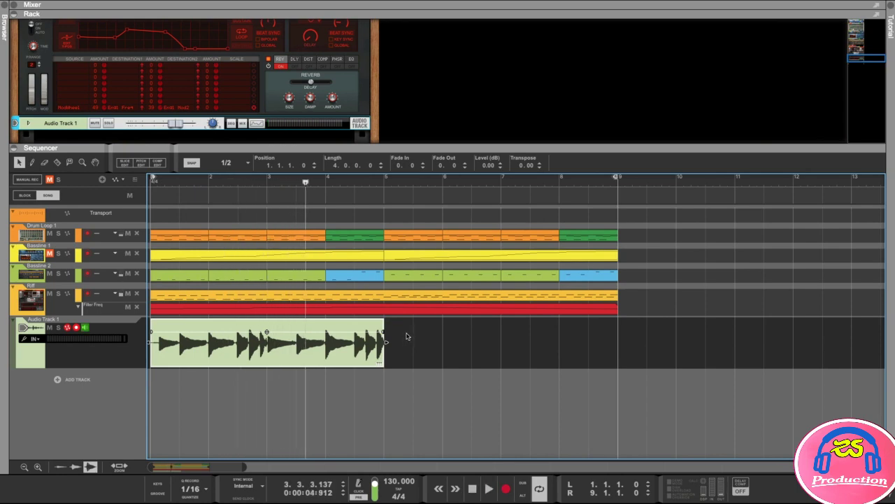
drag(392, 350, 619, 354)
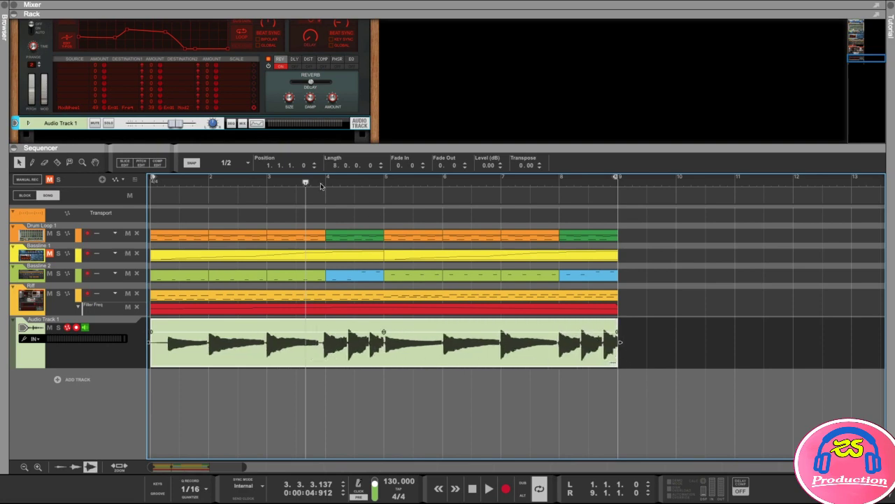
drag(305, 183, 140, 188)
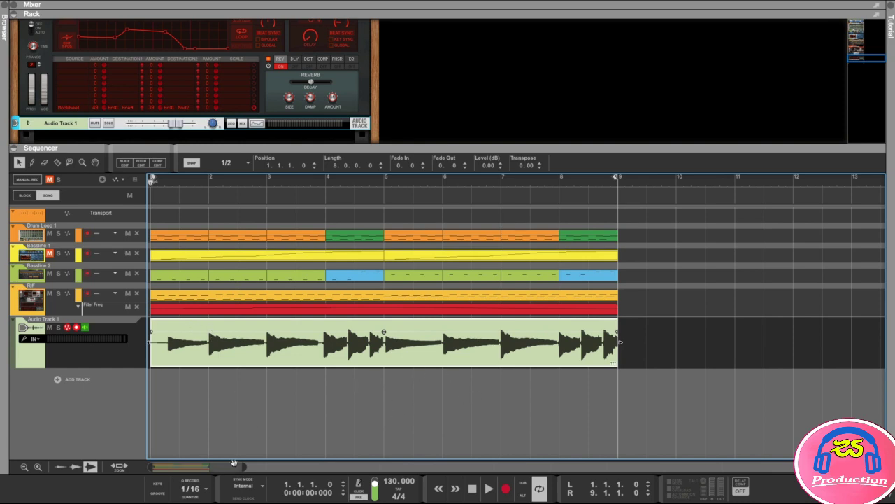
Zoom the sequencer in and open the guitar clip in Edit Mode to show slices
drag(242, 467, 222, 467)
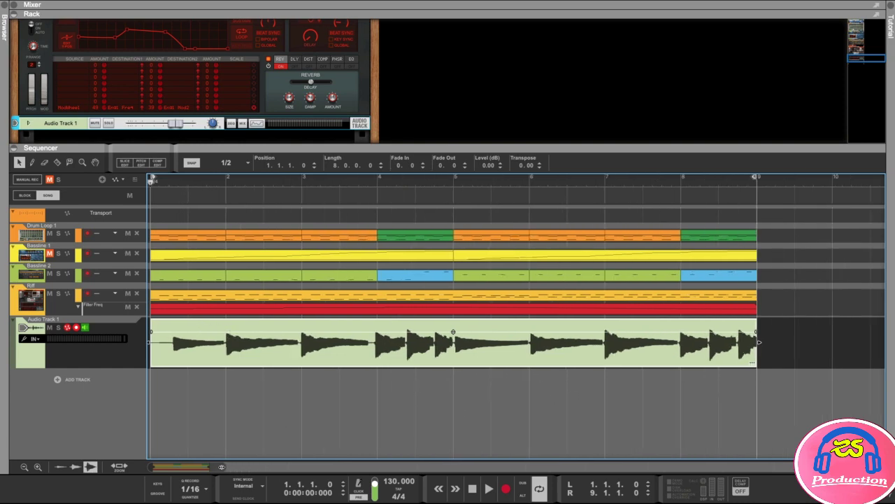
double_click(752, 366)
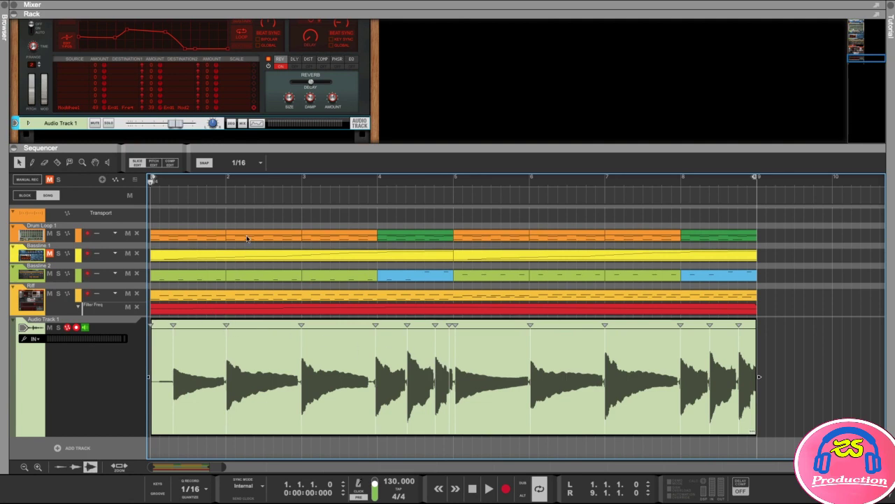
Drag a slice marker, trim the clip's start, then extend it back to bar 1
mouse_move(173, 325)
mouse_down()
mouse_move(188, 324)
mouse_move(173, 325)
mouse_up()
drag(149, 377, 170, 377)
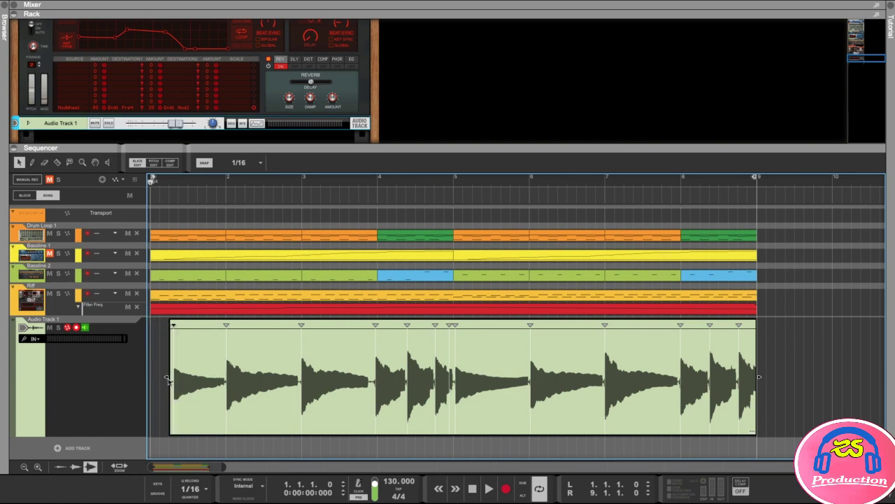
drag(167, 377, 172, 377)
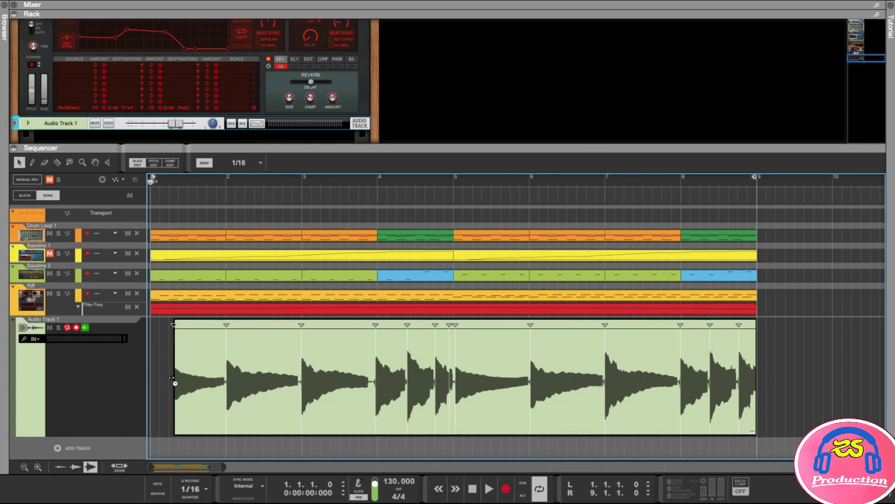
drag(175, 383, 155, 379)
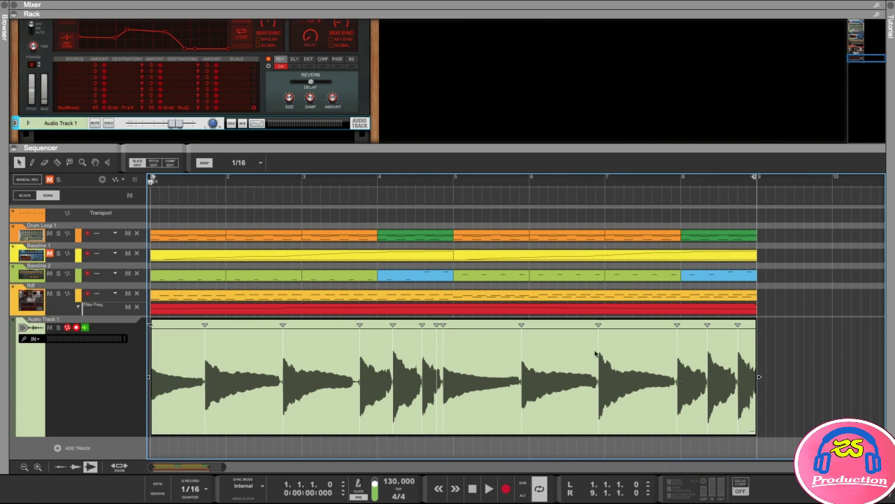
Set snap to quarter notes and align slice markers onto bars 2, 3 and 4
click(245, 164)
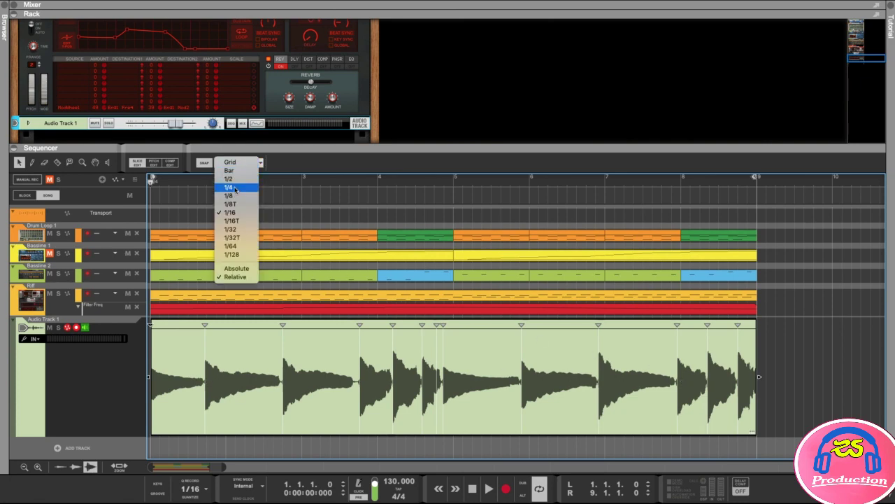
click(234, 188)
click(226, 180)
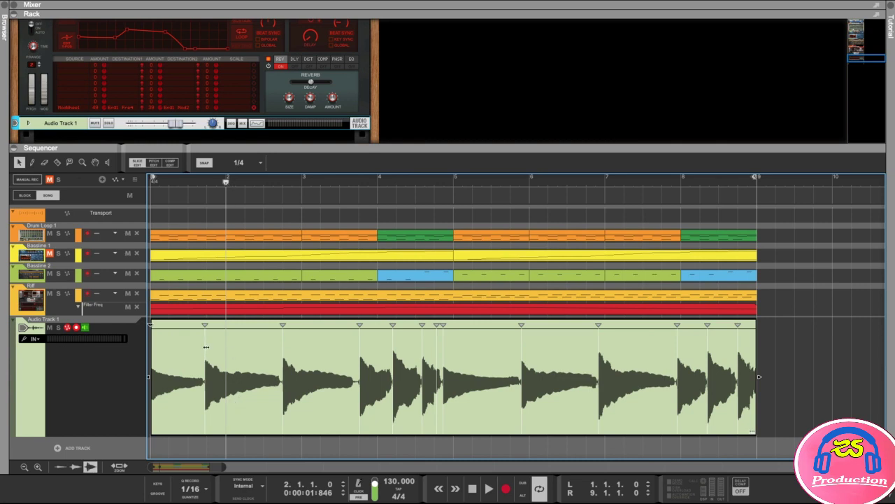
drag(207, 325, 218, 324)
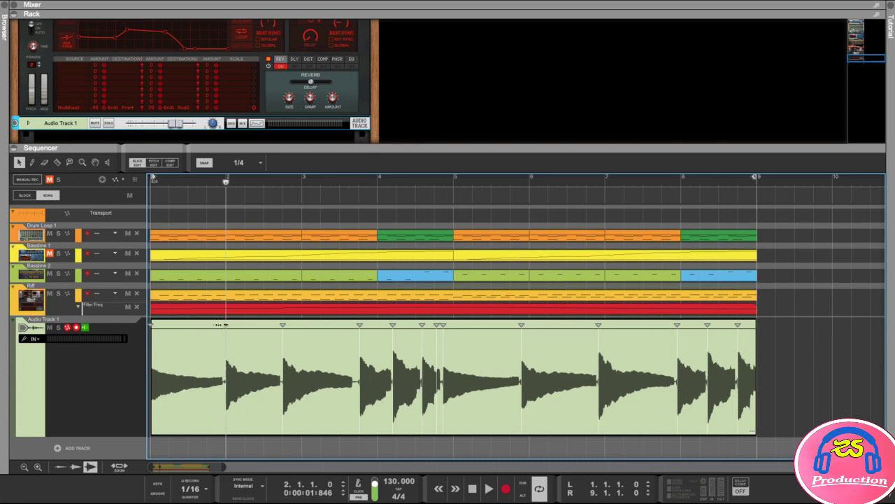
drag(226, 182, 299, 180)
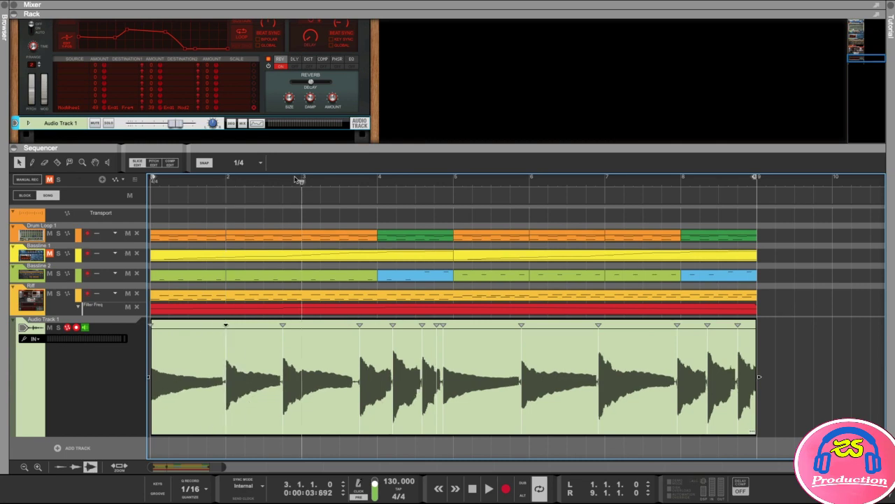
drag(283, 325, 302, 324)
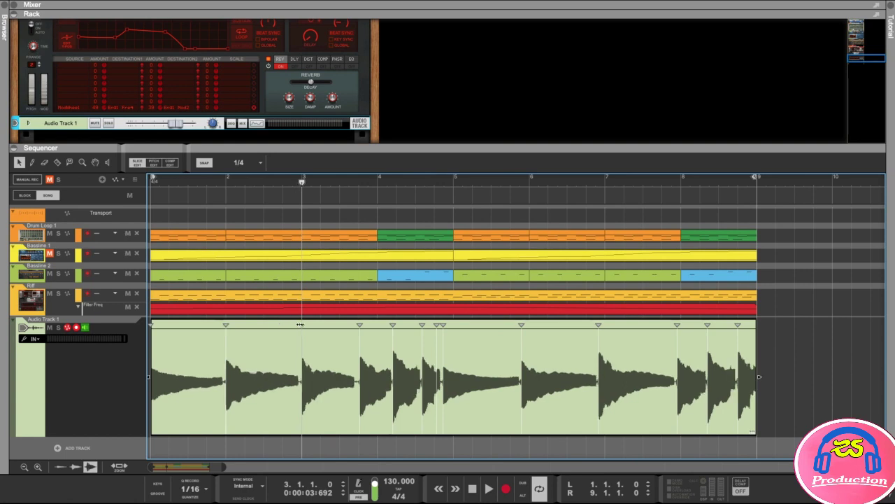
drag(303, 181, 377, 182)
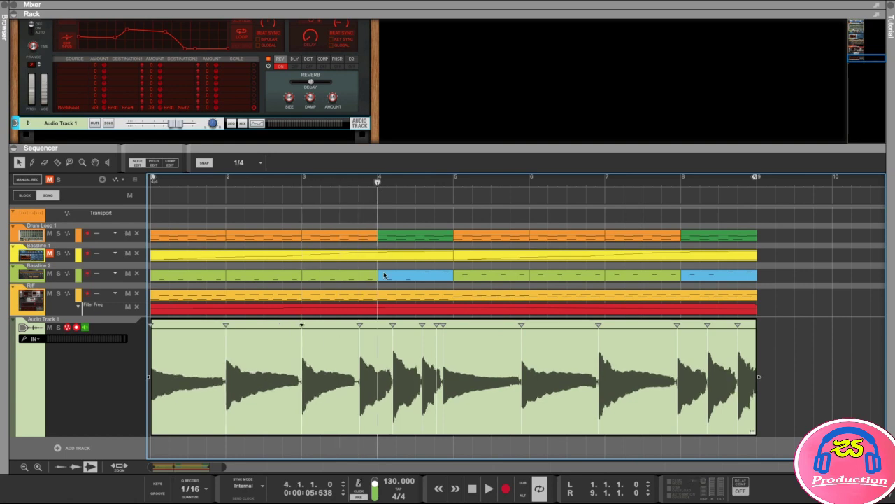
drag(360, 325, 378, 324)
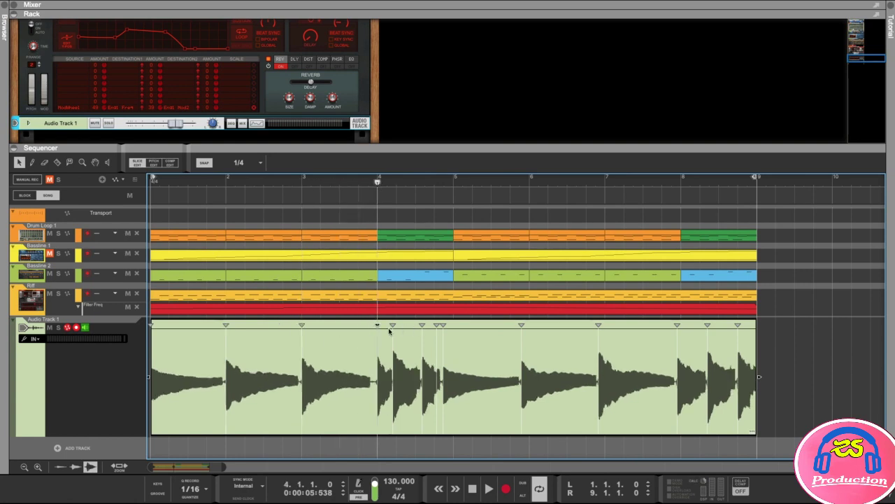
Align the following slice markers onto bars 5, 6, 7 and 8, then rewind
mouse_move(392, 325)
mouse_down()
mouse_move(414, 324)
mouse_move(403, 325)
mouse_up()
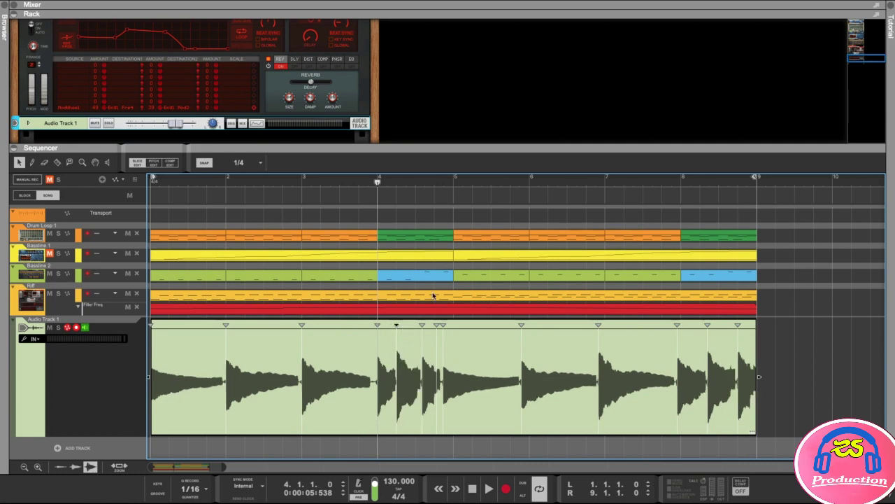
click(452, 183)
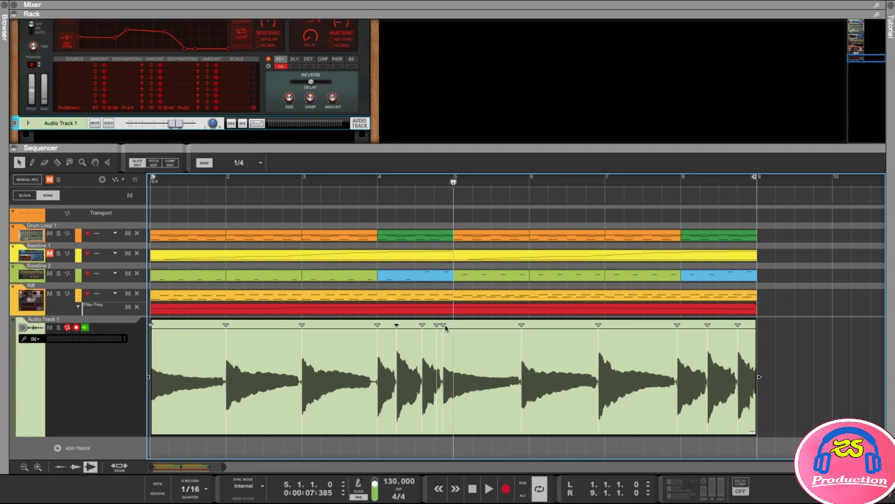
drag(444, 325, 453, 326)
click(525, 181)
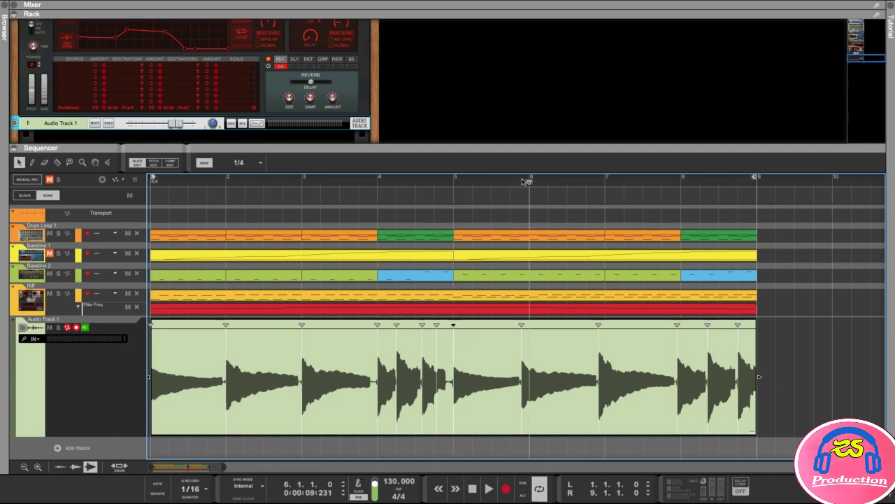
drag(522, 324, 529, 324)
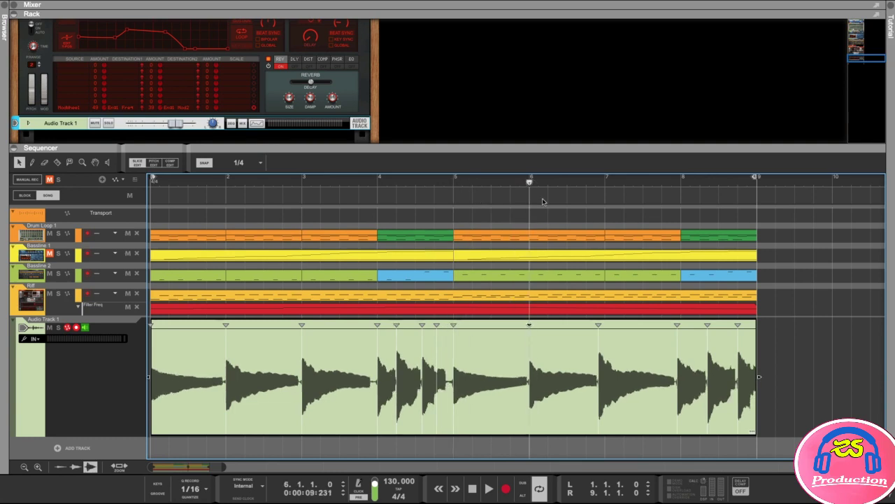
click(602, 181)
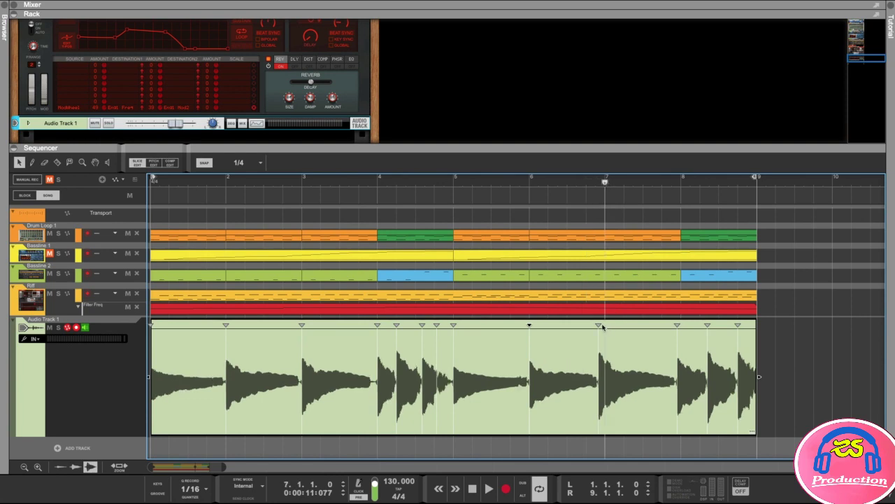
drag(603, 327, 609, 326)
click(668, 181)
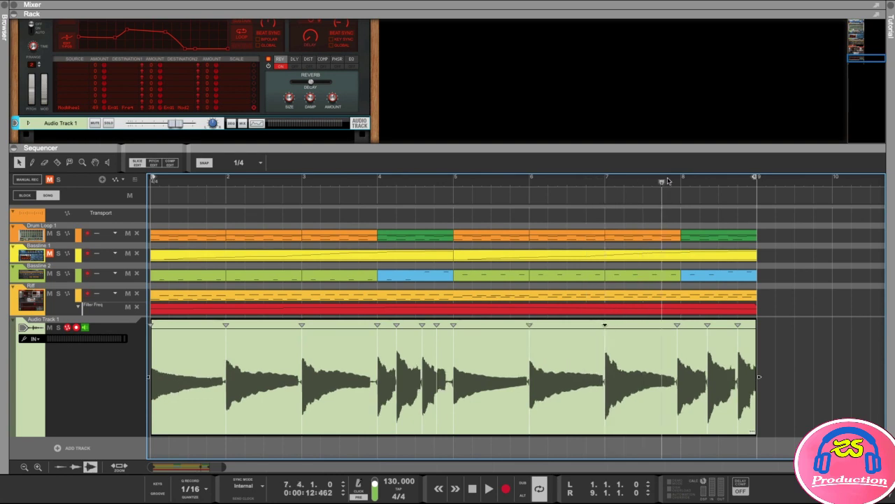
click(681, 182)
drag(677, 325, 681, 325)
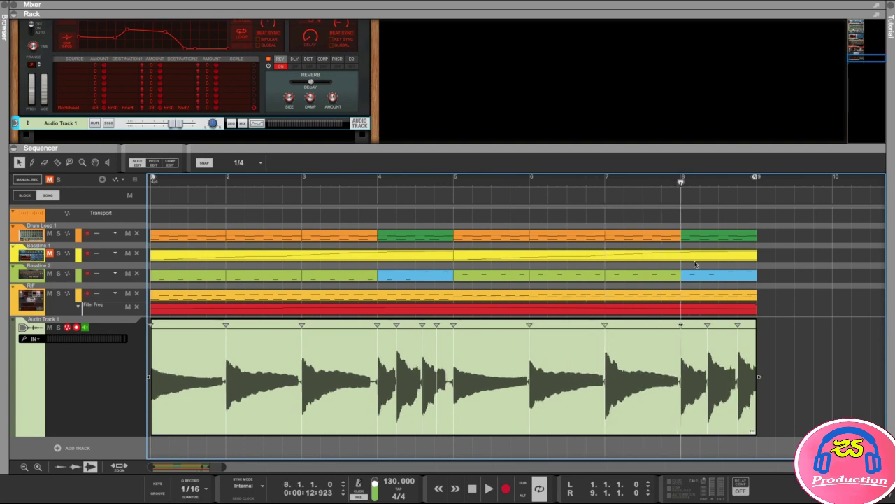
click(718, 182)
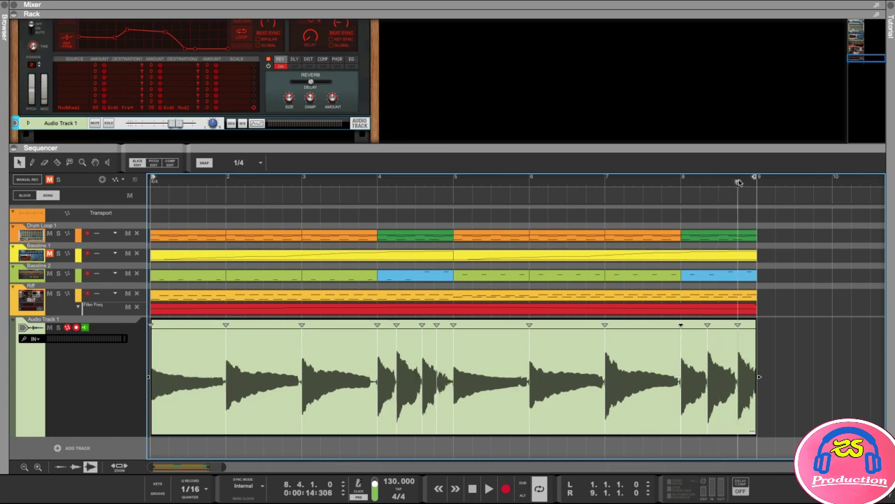
key(Home)
key(space)
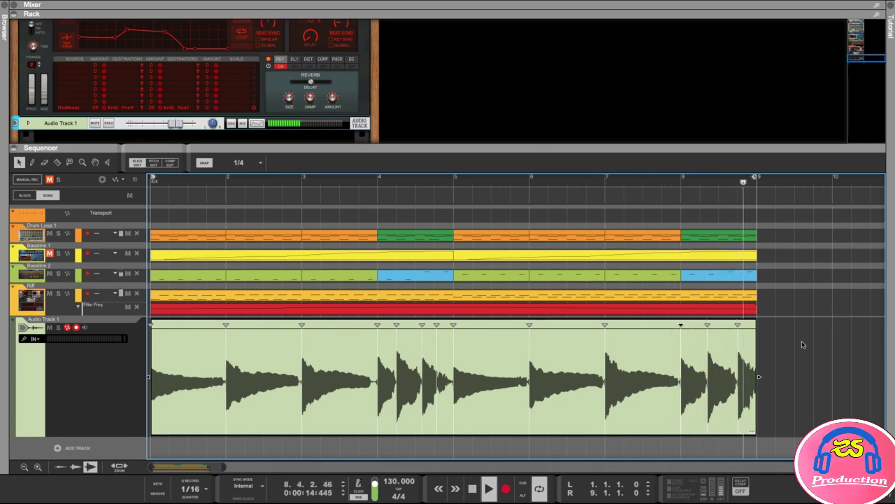
key(space)
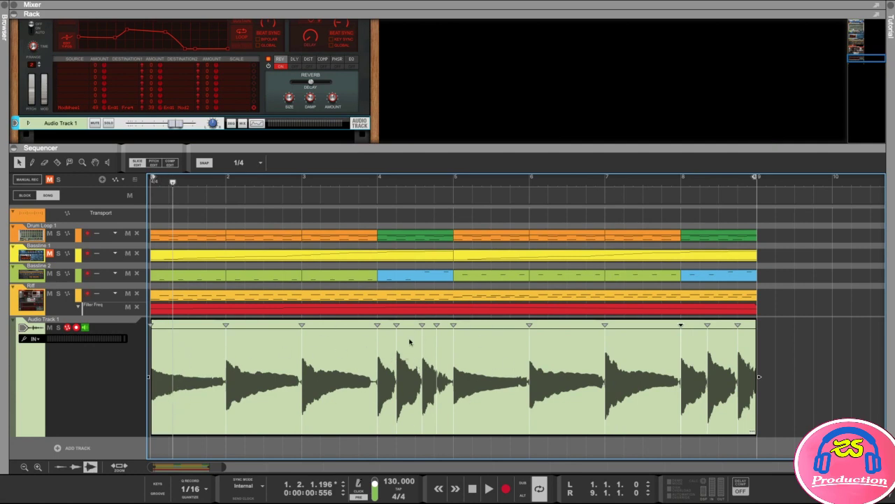
Set snap to 1/16 and zoom in on bars 3 to 5
drag(394, 177, 416, 179)
click(238, 163)
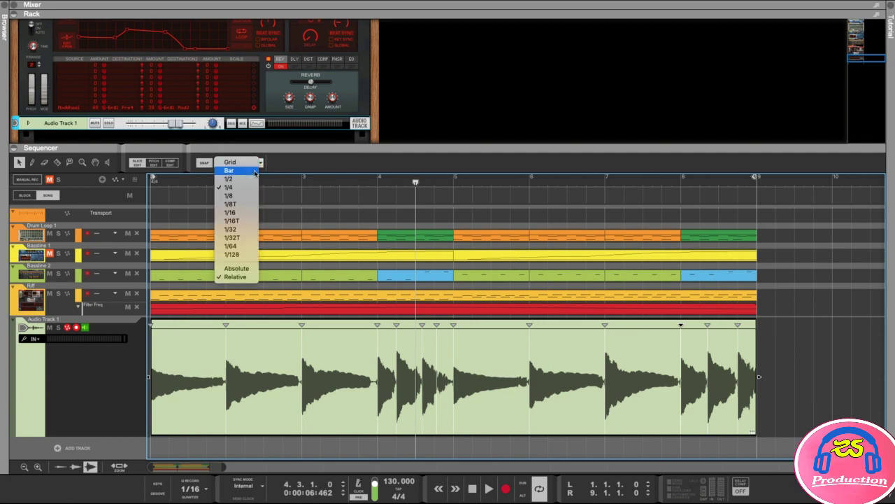
click(235, 213)
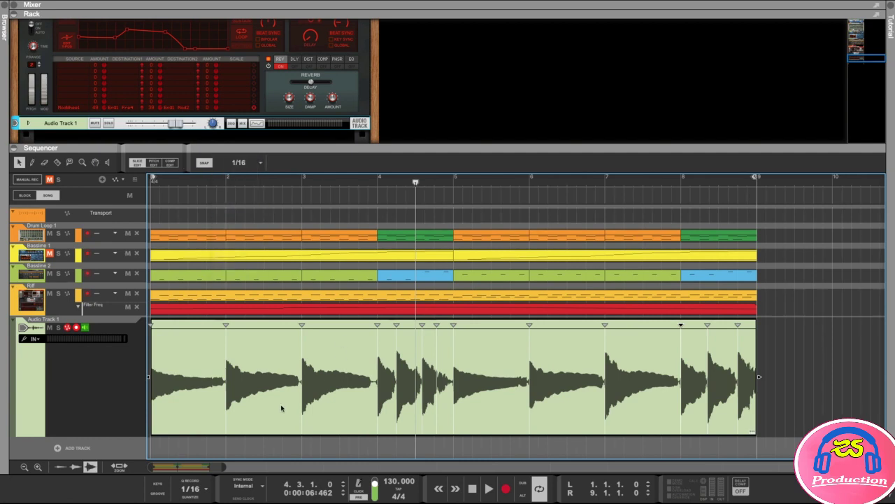
drag(226, 467, 209, 467)
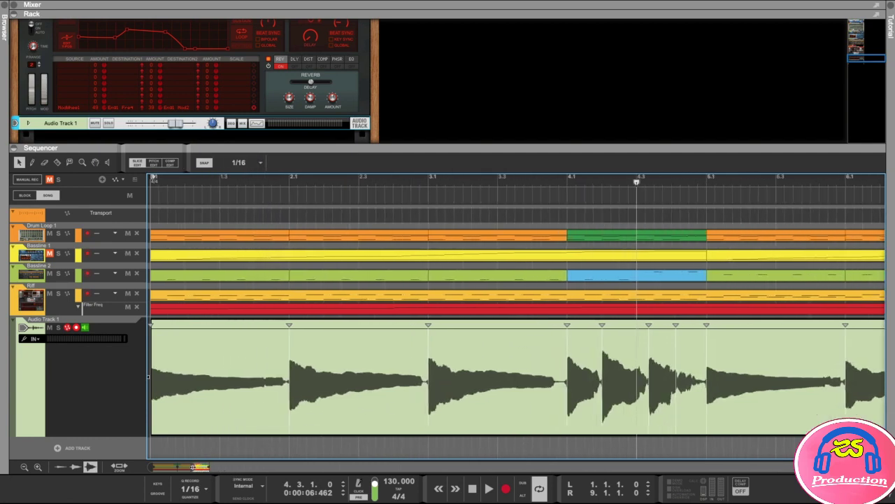
scroll(473, 363, right, 5)
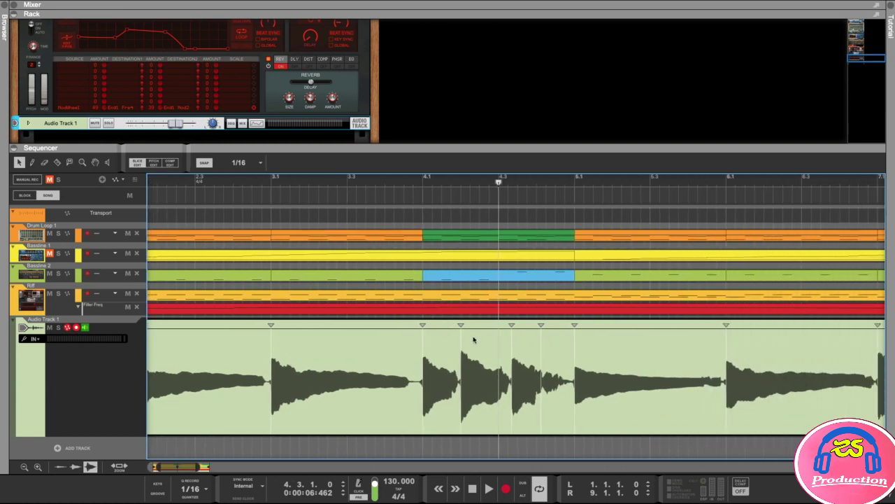
Nudge the slice markers after bar 4 later and play from bar 4 to check timing
drag(461, 325, 555, 325)
drag(499, 181, 417, 186)
key(space)
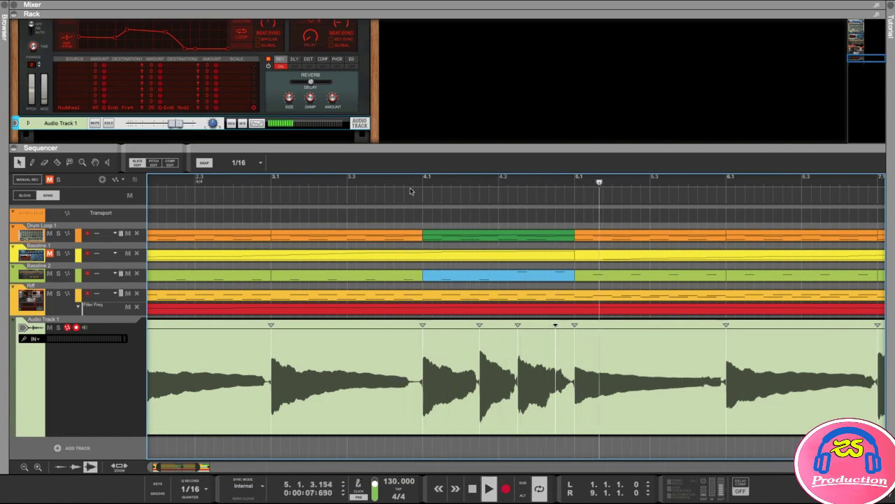
key(space)
drag(517, 324, 529, 325)
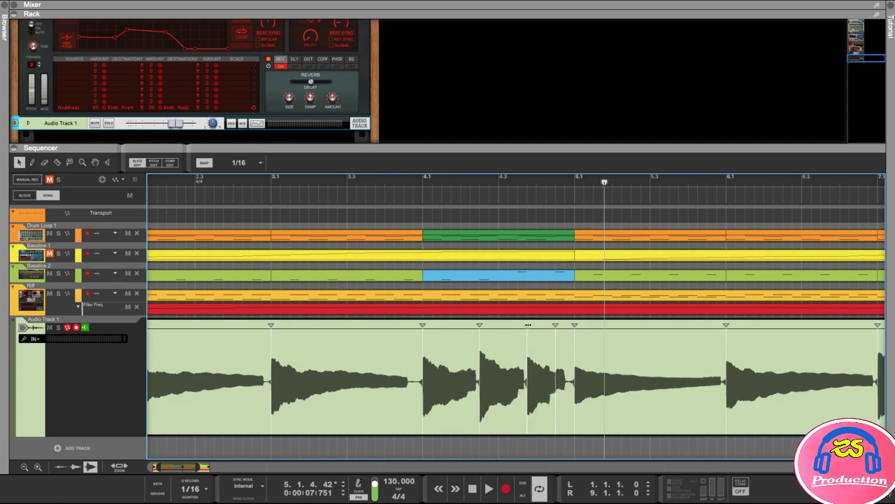
click(412, 183)
key(space)
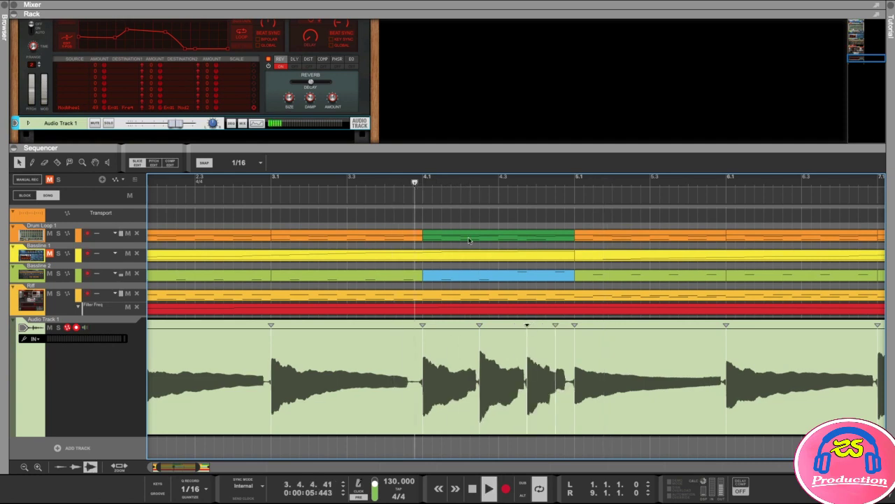
key(space)
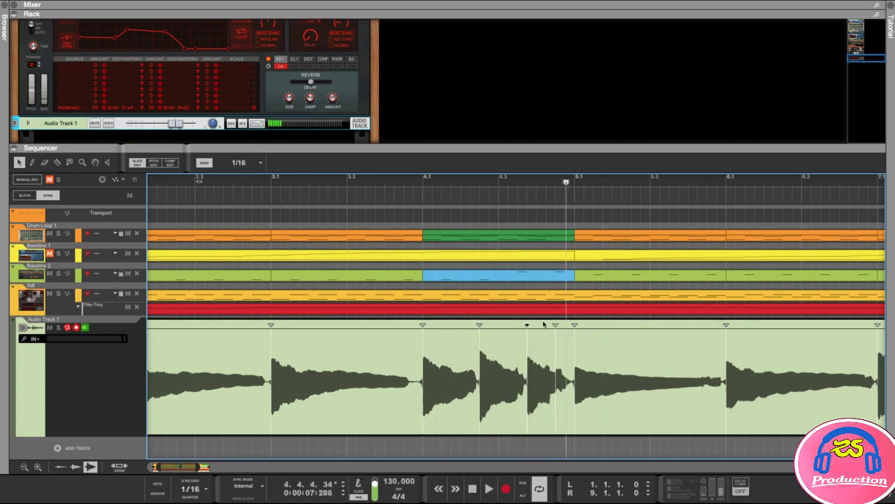
Nudge two more slice markers before bar 5 later, replaying the passage to check
drag(527, 325, 564, 324)
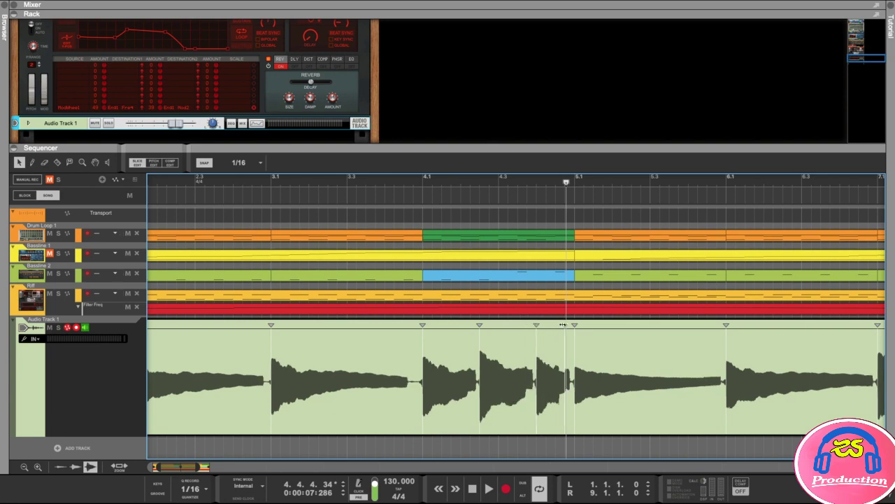
key(space)
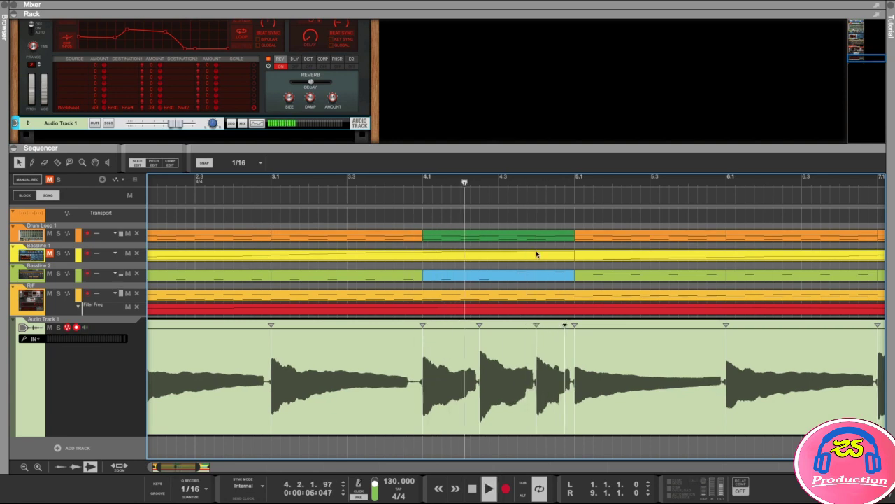
key(space)
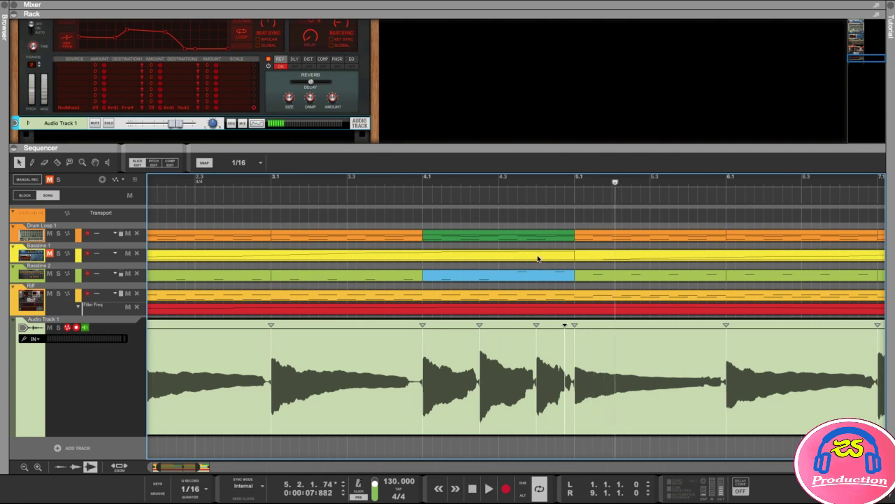
drag(564, 325, 568, 323)
click(348, 184)
key(space)
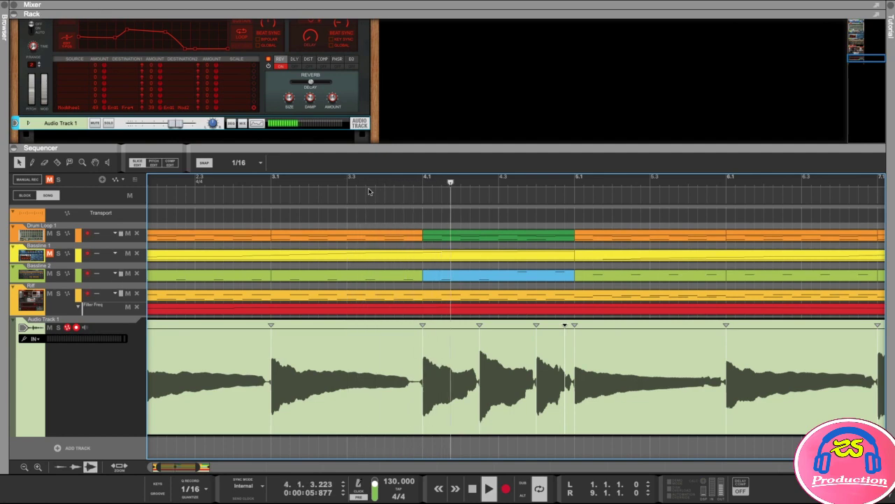
key(space)
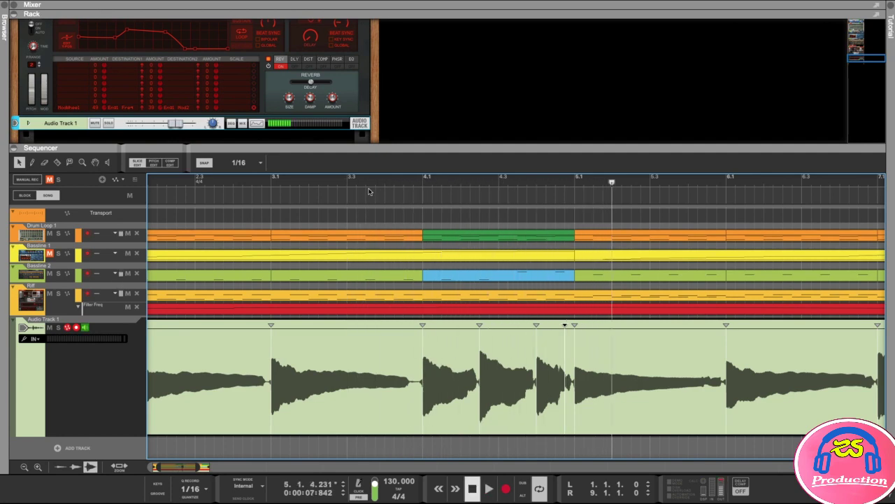
Shrink the guitar lane and zoom out to show the whole song
drag(118, 436, 118, 355)
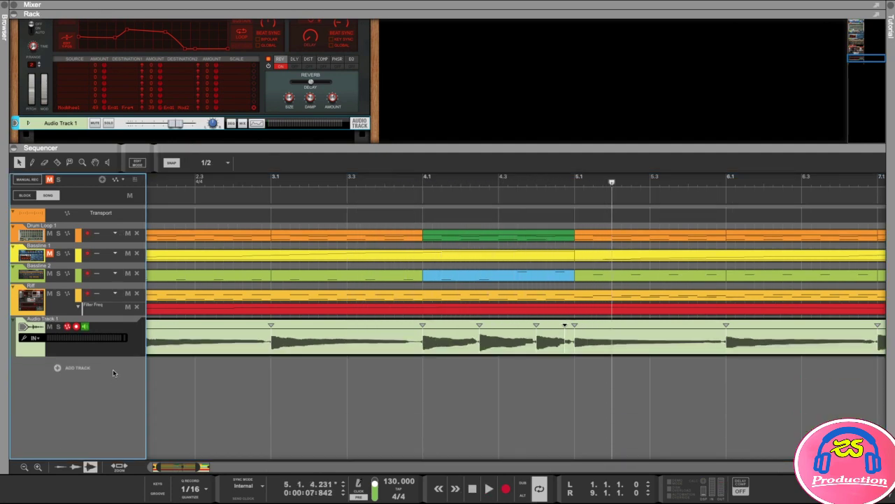
drag(206, 467, 186, 467)
drag(657, 393, 179, 209)
scroll(363, 295, up, 1)
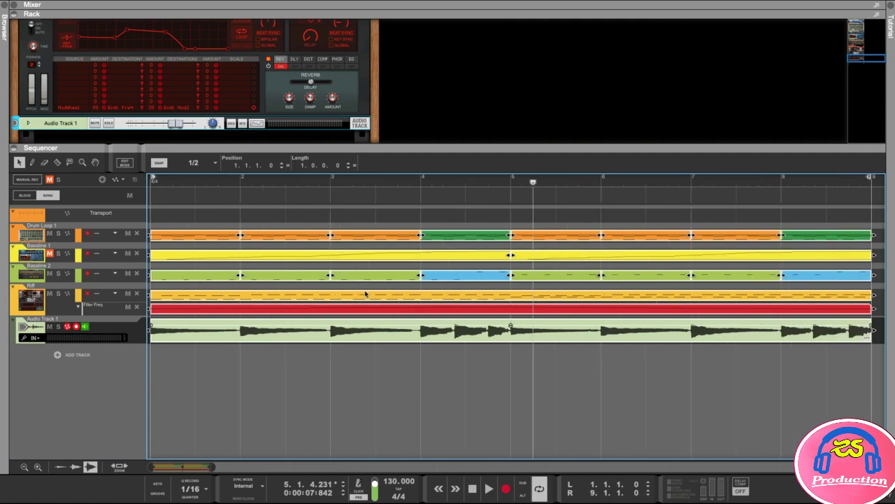
click(324, 360)
Enlarge the rack and add an RV7000 MkII Reverb from Effects below Audio Track 1
drag(330, 147, 330, 244)
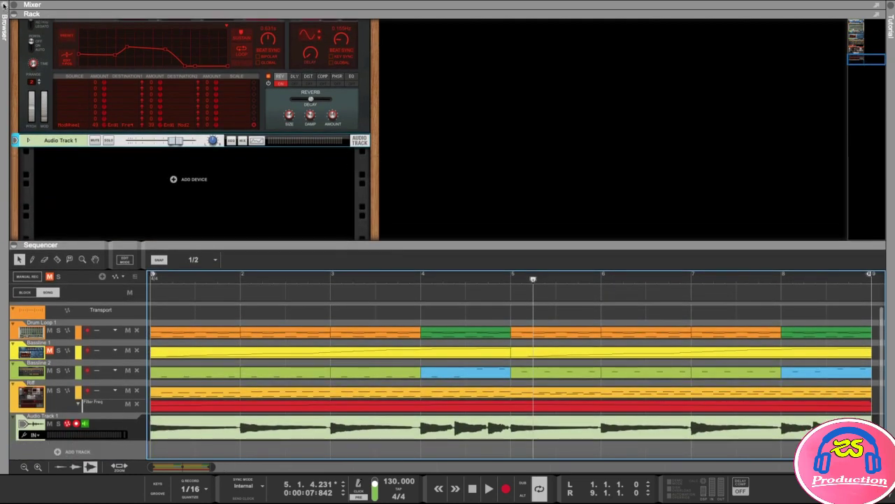
click(4, 6)
click(24, 72)
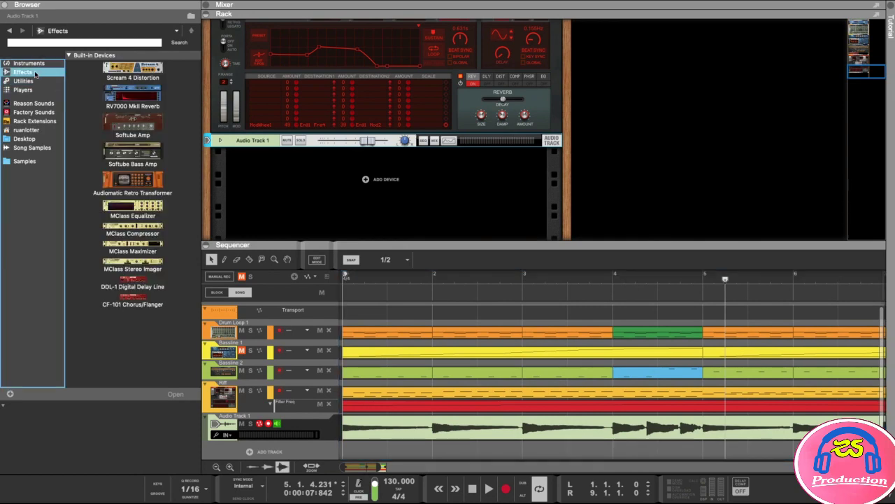
click(72, 88)
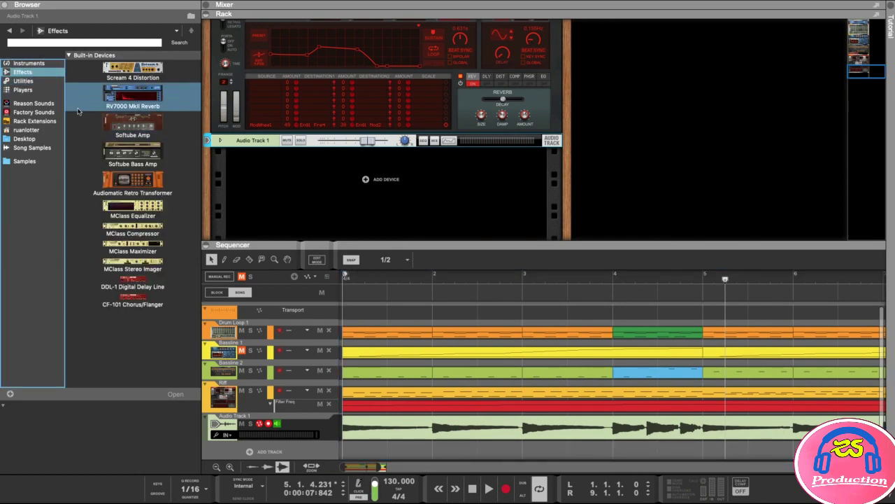
mouse_move(129, 98)
mouse_down()
mouse_move(392, 140)
mouse_move(429, 195)
mouse_move(422, 190)
mouse_up()
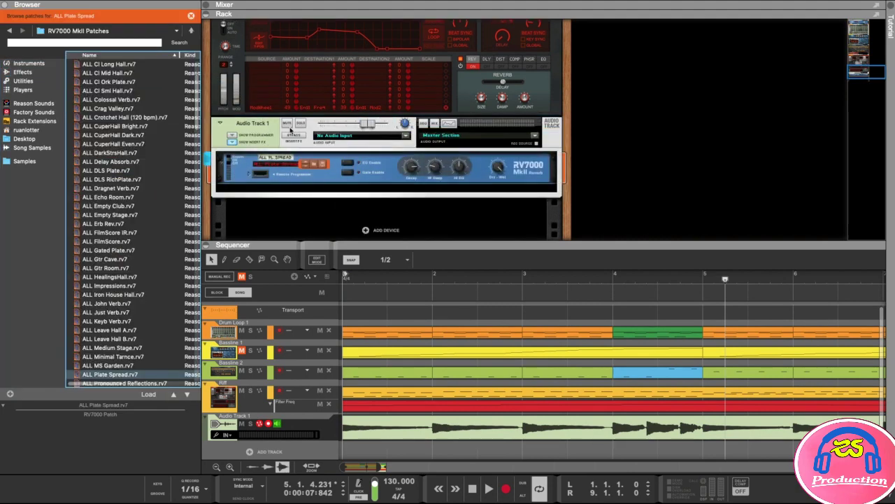
Play the song from the start, lower the reverb's Dry/Wet to 48, and hide the browser
click(499, 168)
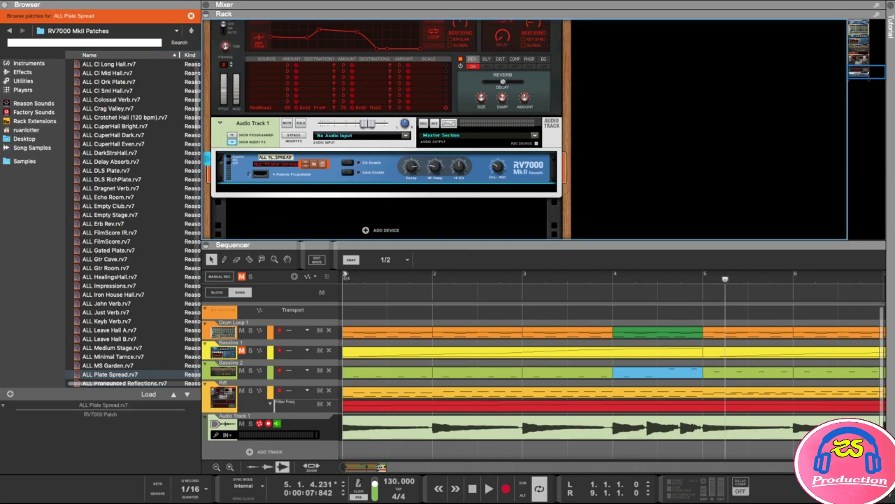
click(518, 314)
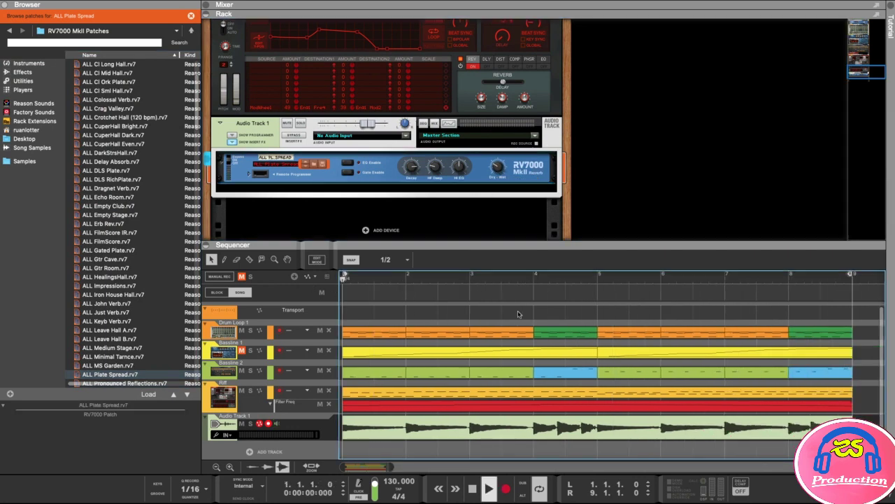
key(space)
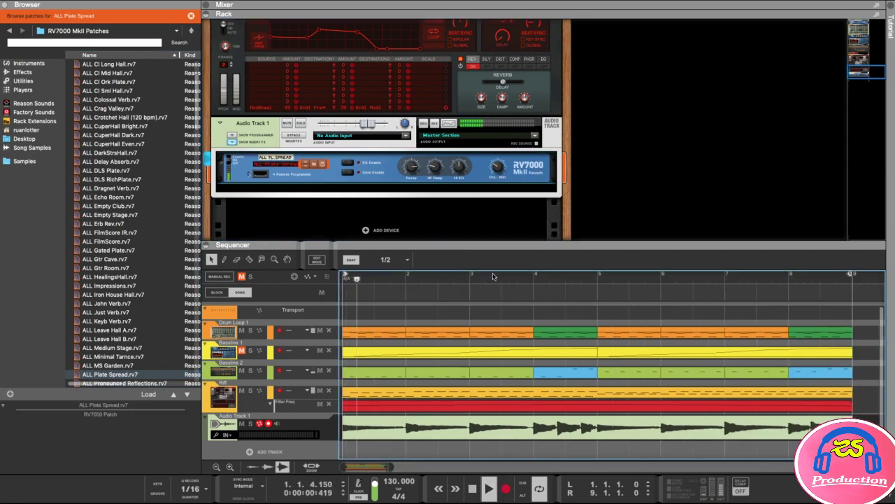
click(497, 169)
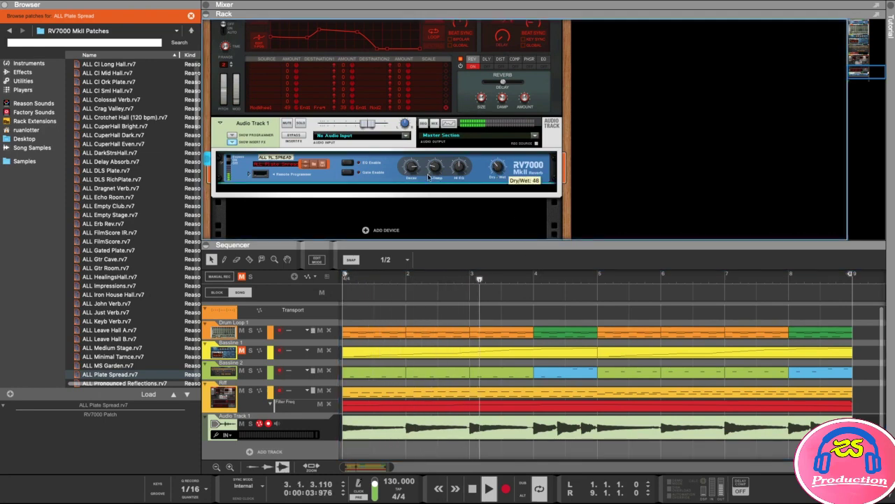
key(F3)
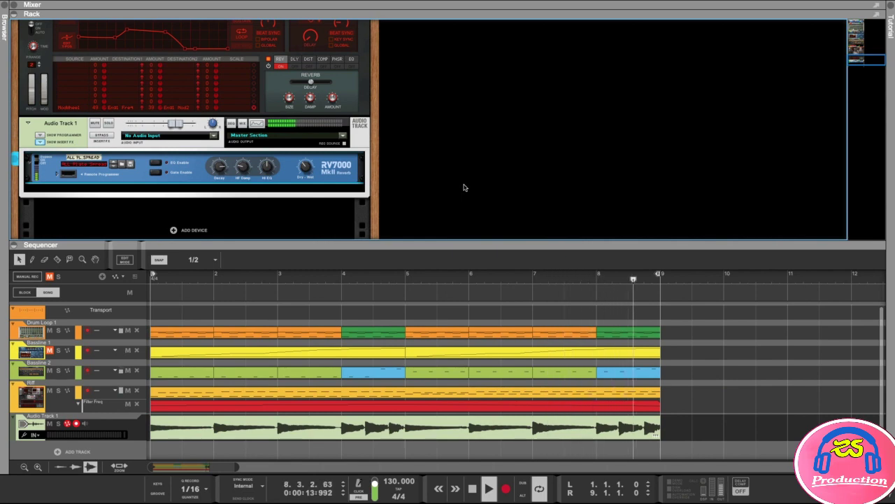
key(space)
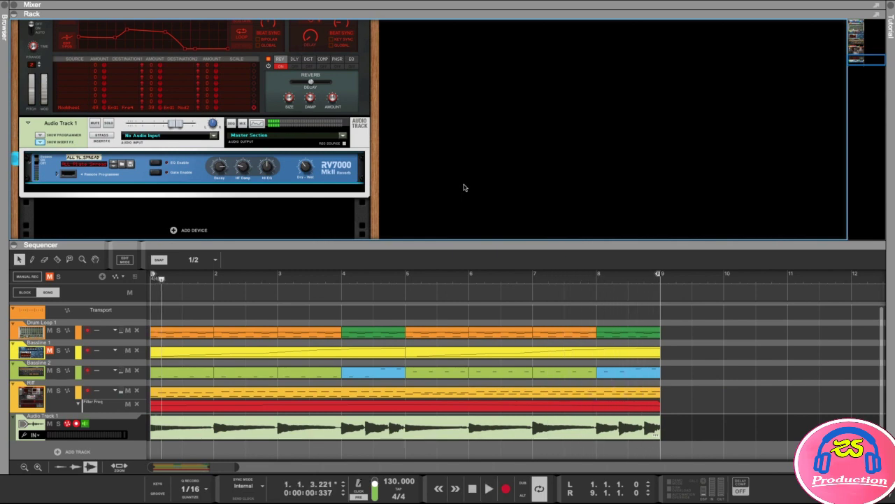